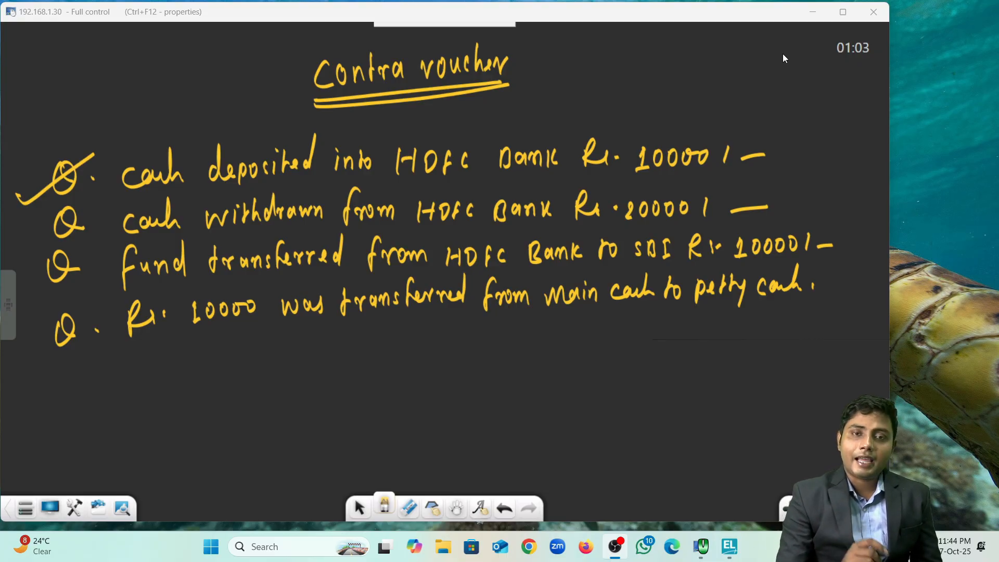
Step: Underline the key phrases and amounts in all four contra questions, from 'deposited into' to main cash and petty cash
{"action": "left_click_drag", "start_coordinate": [201, 188], "coordinate": [373, 180]}
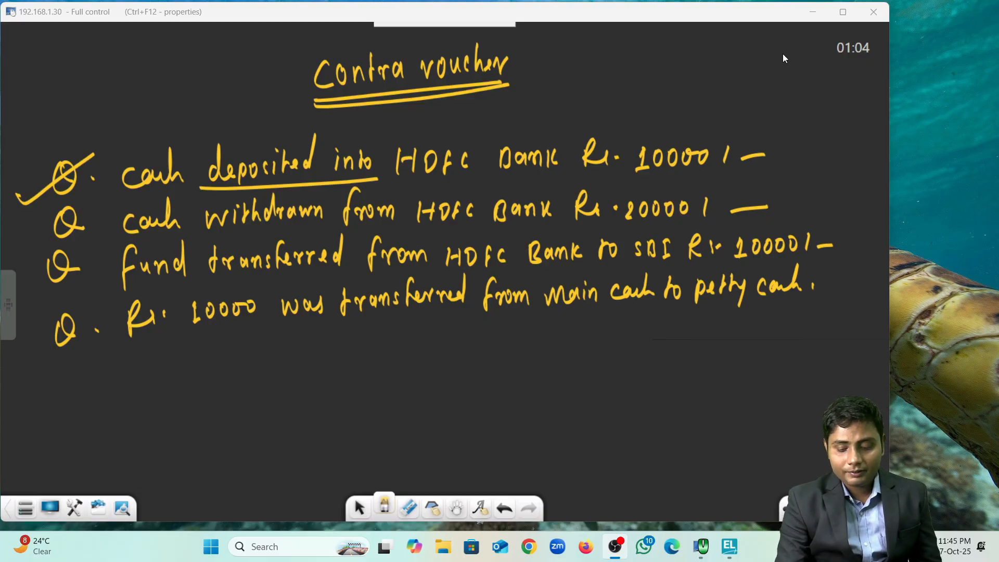
{"action": "left_click_drag", "start_coordinate": [621, 186], "coordinate": [727, 178]}
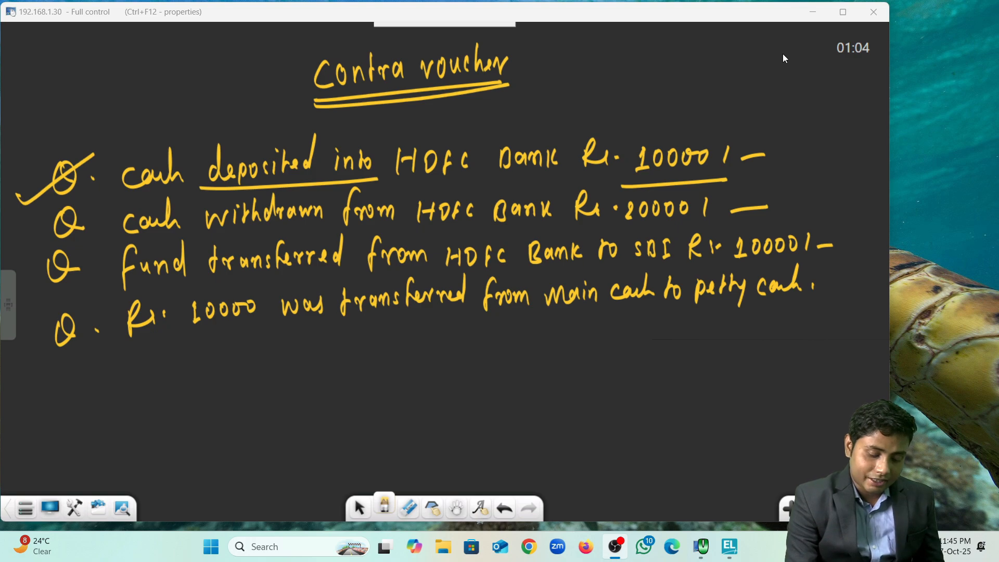
{"action": "left_click_drag", "start_coordinate": [111, 250], "coordinate": [560, 218]}
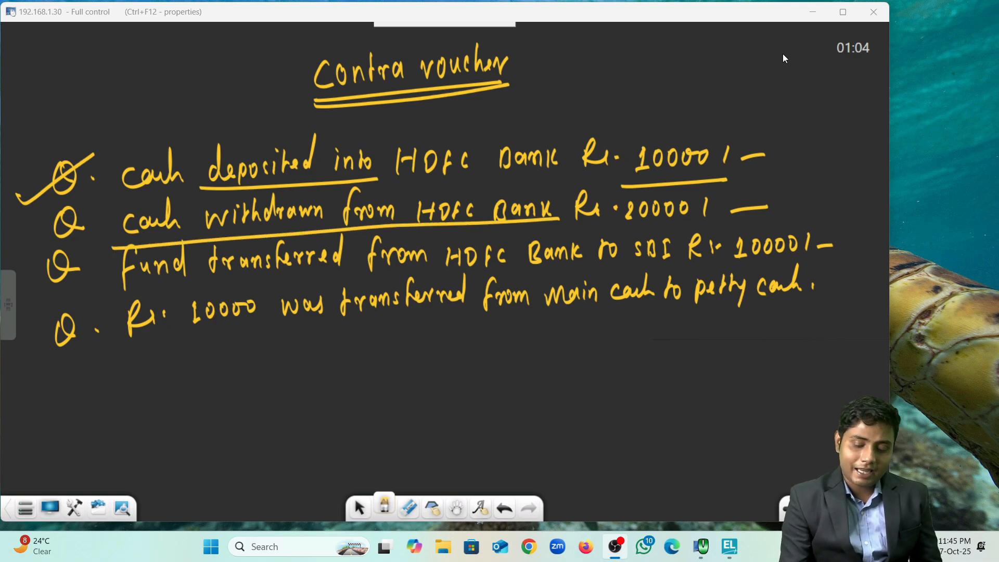
{"action": "left_click_drag", "start_coordinate": [611, 228], "coordinate": [727, 225]}
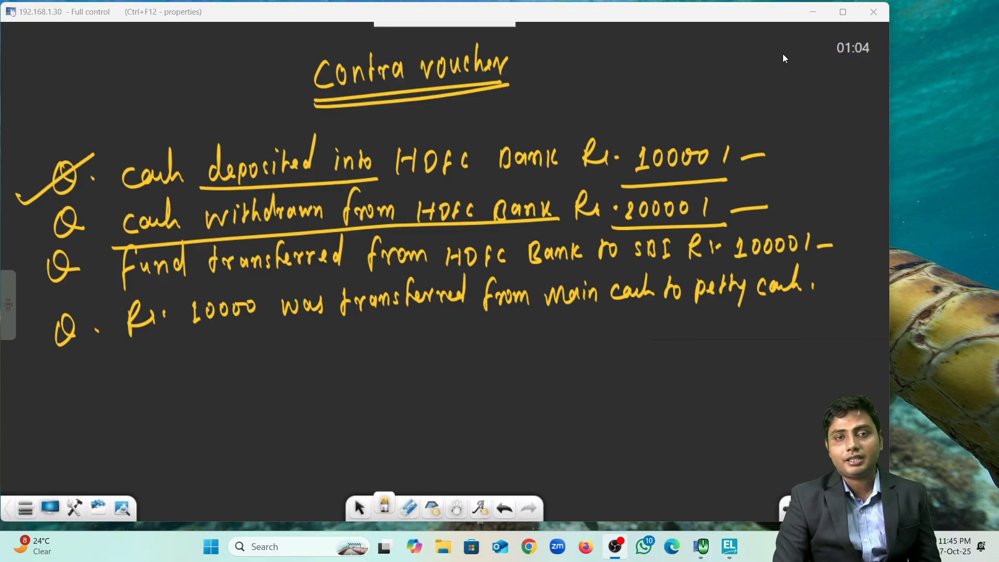
{"action": "left_click_drag", "start_coordinate": [118, 289], "coordinate": [418, 260]}
{"action": "mouse_move", "coordinate": [217, 287]}
{"action": "left_mouse_down"}
{"action": "mouse_move", "coordinate": [459, 266]}
{"action": "mouse_move", "coordinate": [835, 263]}
{"action": "left_mouse_up"}
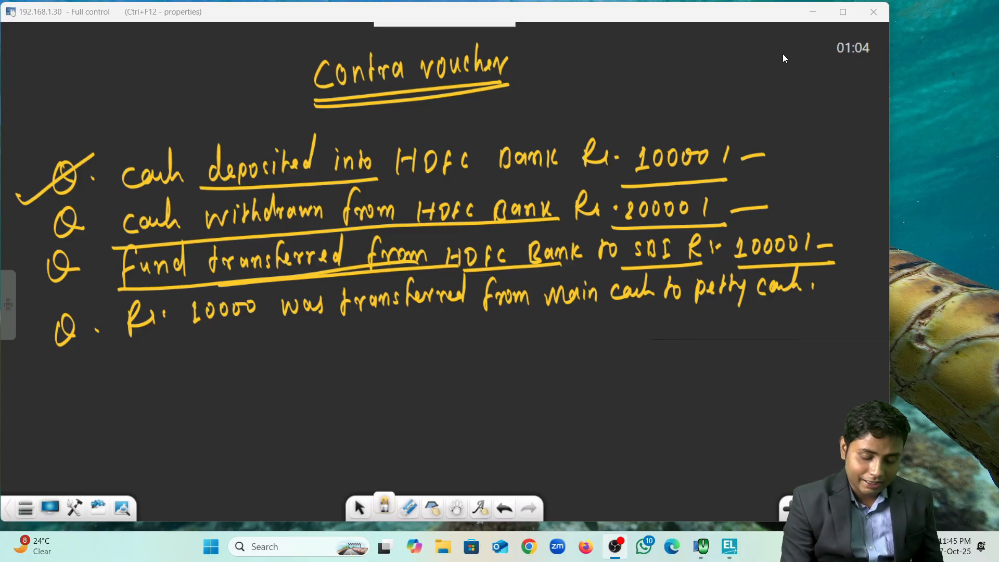
{"action": "left_click_drag", "start_coordinate": [182, 333], "coordinate": [467, 322]}
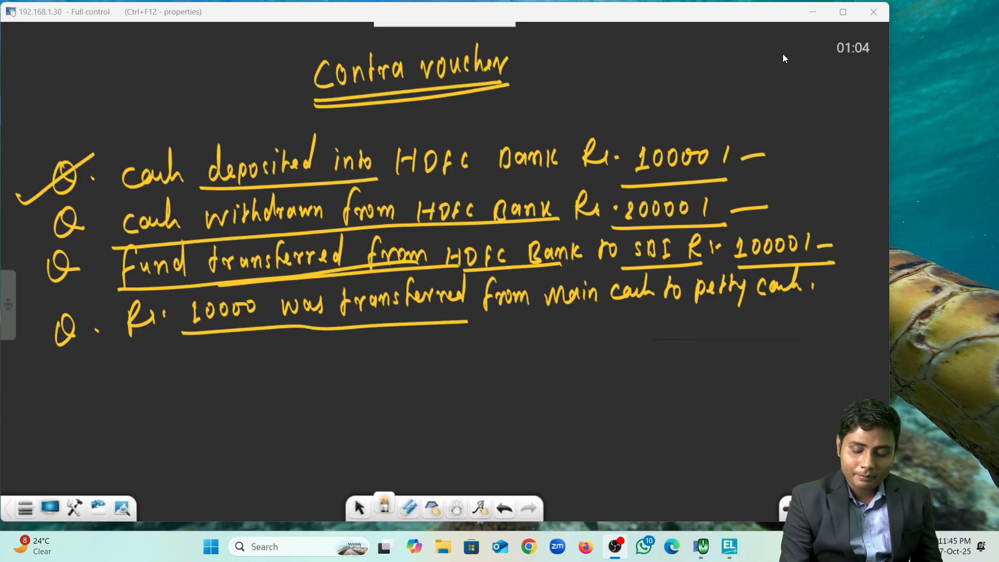
{"action": "left_click_drag", "start_coordinate": [555, 321], "coordinate": [835, 298]}
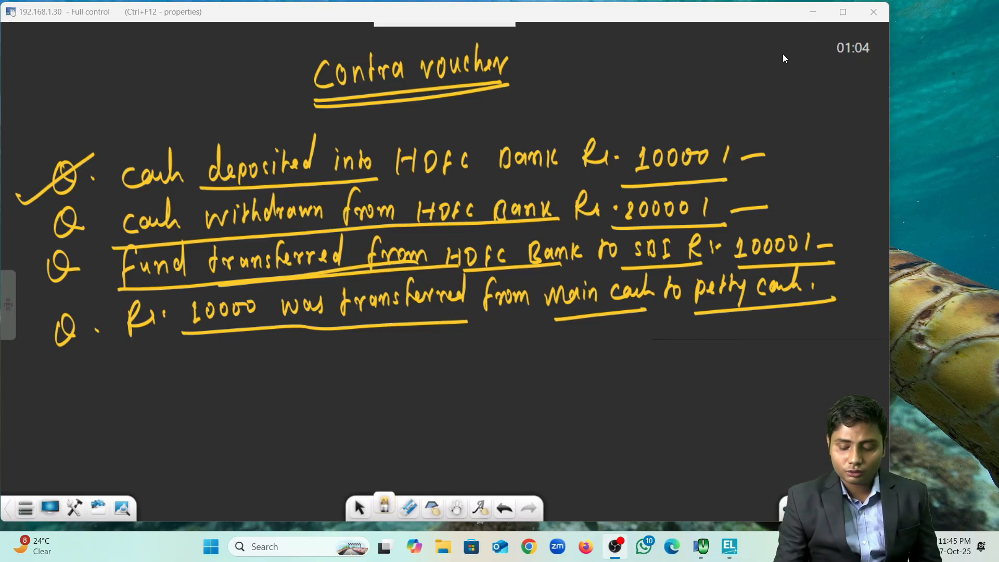
Step: Add tick marks under petty cash and beside questions two to four
{"action": "left_click_drag", "start_coordinate": [716, 319], "coordinate": [786, 308]}
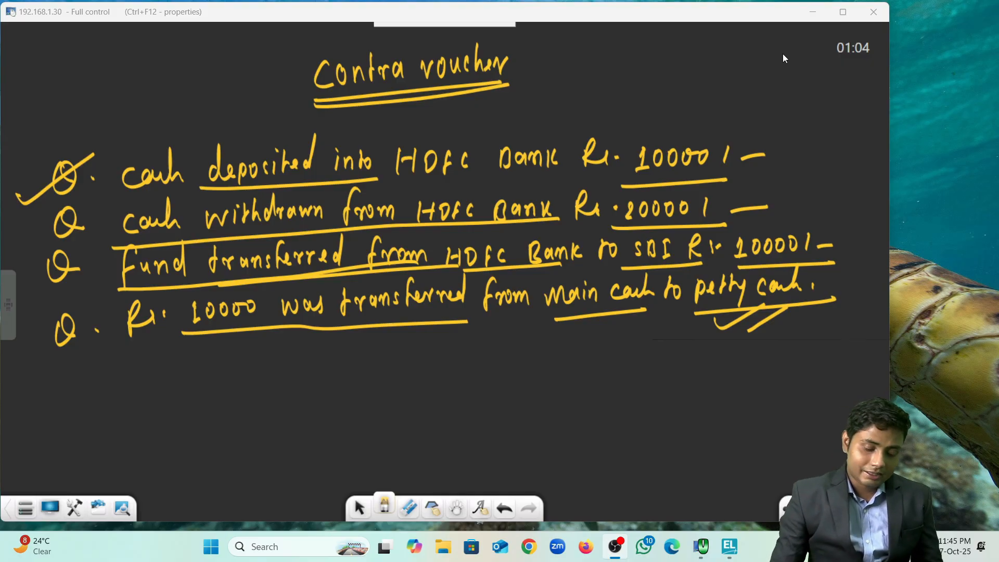
{"action": "left_click_drag", "start_coordinate": [25, 237], "coordinate": [67, 223]}
{"action": "left_click_drag", "start_coordinate": [33, 277], "coordinate": [65, 263]}
{"action": "left_click_drag", "start_coordinate": [50, 341], "coordinate": [77, 326]}
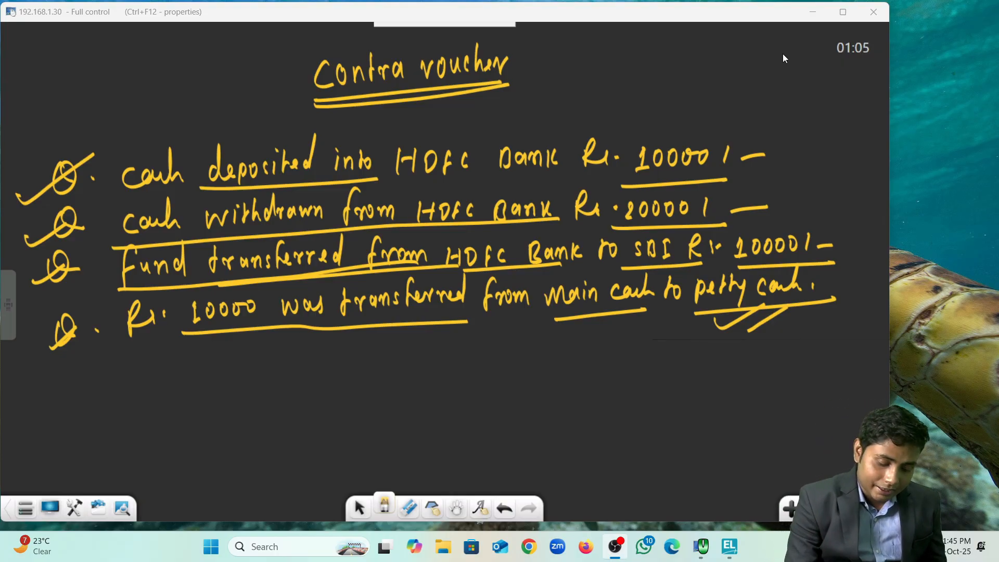
Step: Tick and underline the first question, box its deposit phrase, and circle Cash and HDFC Bank
{"action": "left_click_drag", "start_coordinate": [21, 211], "coordinate": [80, 195]}
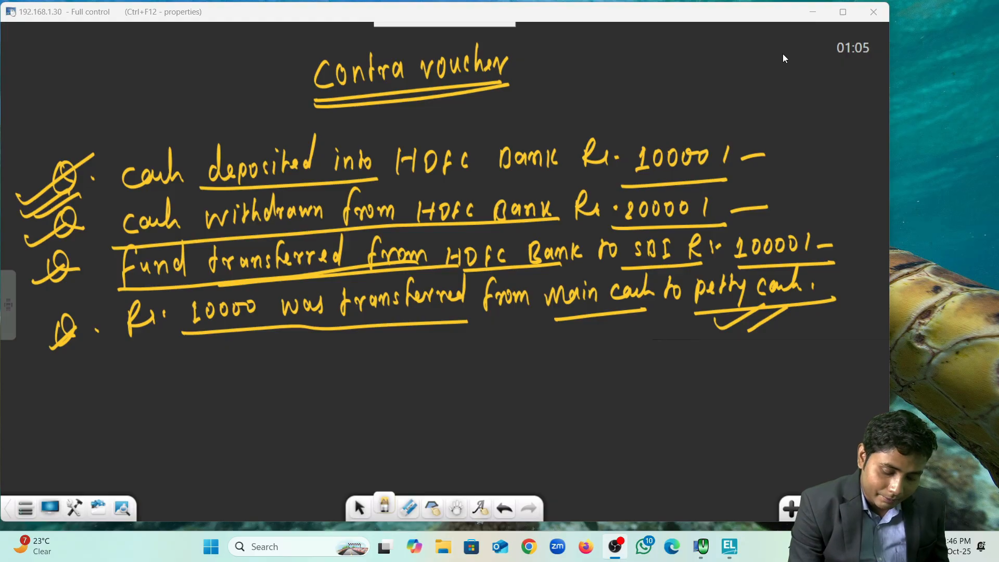
{"action": "left_click_drag", "start_coordinate": [172, 197], "coordinate": [503, 188]}
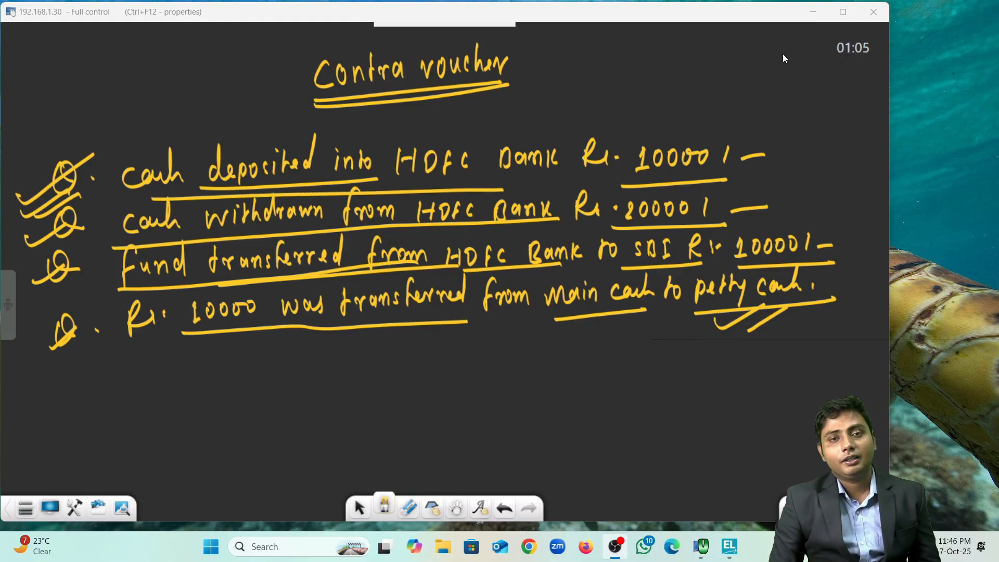
{"action": "left_click_drag", "start_coordinate": [117, 199], "coordinate": [491, 184]}
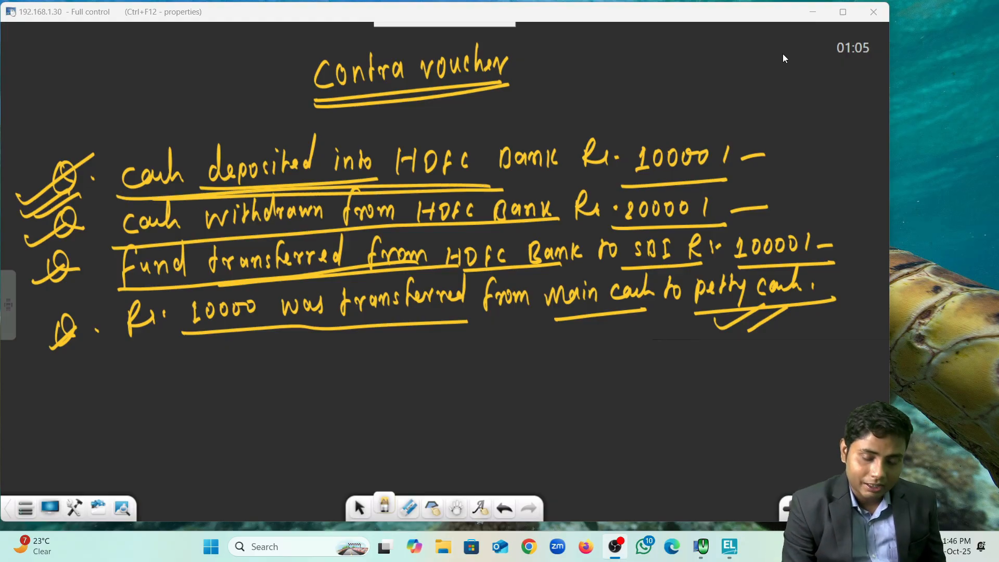
{"action": "mouse_move", "coordinate": [123, 148]}
{"action": "left_mouse_down"}
{"action": "mouse_move", "coordinate": [549, 126]}
{"action": "mouse_move", "coordinate": [475, 196]}
{"action": "left_mouse_up"}
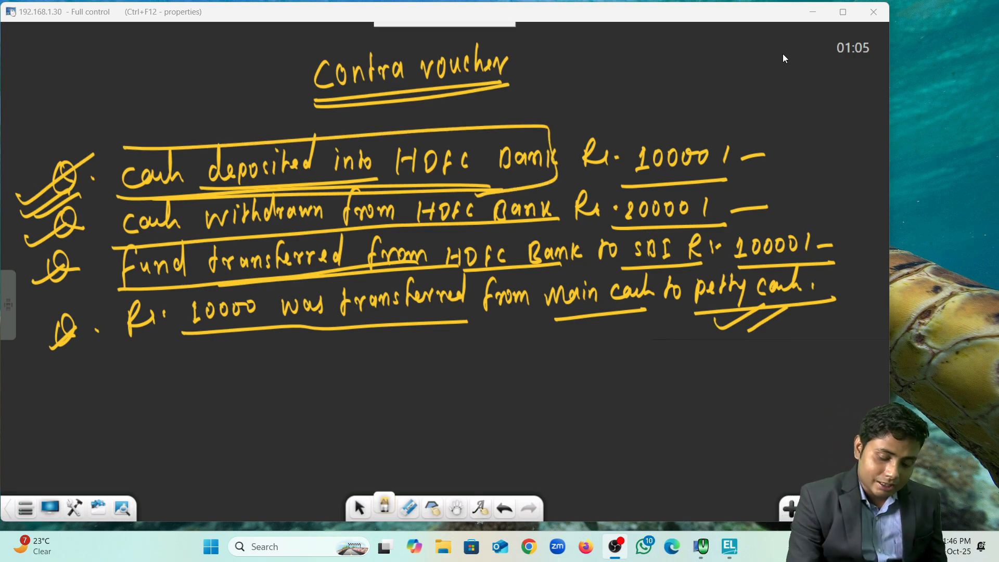
{"action": "mouse_move", "coordinate": [189, 195]}
{"action": "left_mouse_down"}
{"action": "mouse_move", "coordinate": [186, 151]}
{"action": "mouse_move", "coordinate": [173, 150]}
{"action": "mouse_move", "coordinate": [128, 203]}
{"action": "left_mouse_up"}
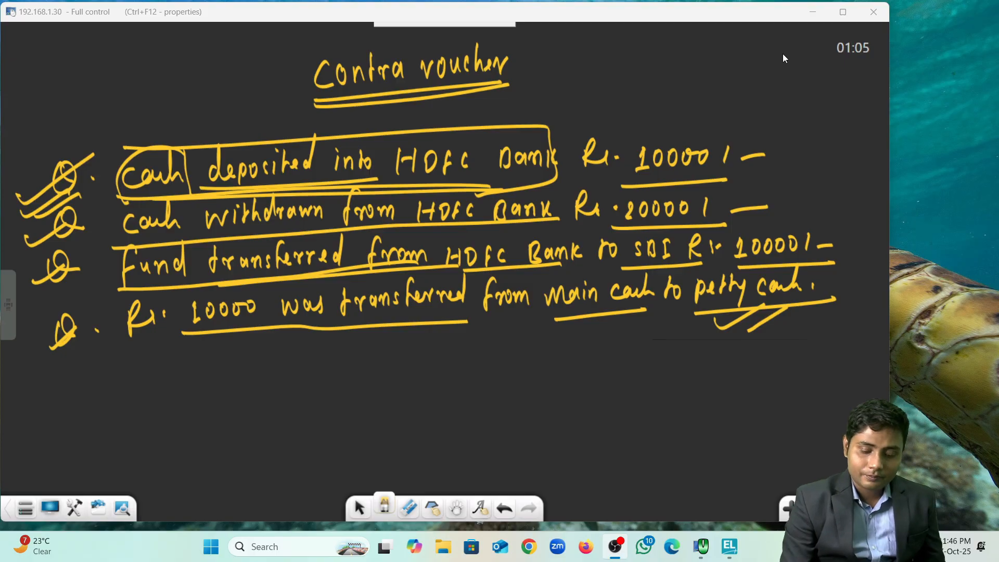
{"action": "left_click_drag", "start_coordinate": [421, 134], "coordinate": [393, 184]}
{"action": "mouse_move", "coordinate": [405, 144]}
{"action": "left_mouse_down"}
{"action": "mouse_move", "coordinate": [545, 128]}
{"action": "mouse_move", "coordinate": [518, 185]}
{"action": "left_mouse_up"}
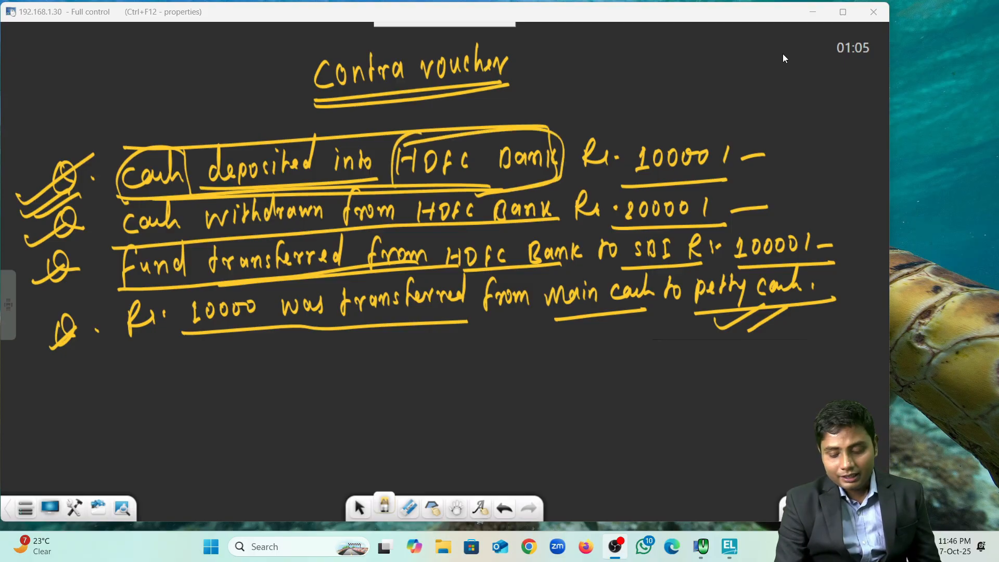
Step: Write Cash with HDFC Bank beneath it below the questions
{"action": "left_click_drag", "start_coordinate": [635, 369], "coordinate": [635, 392]}
{"action": "left_click_drag", "start_coordinate": [654, 371], "coordinate": [691, 382]}
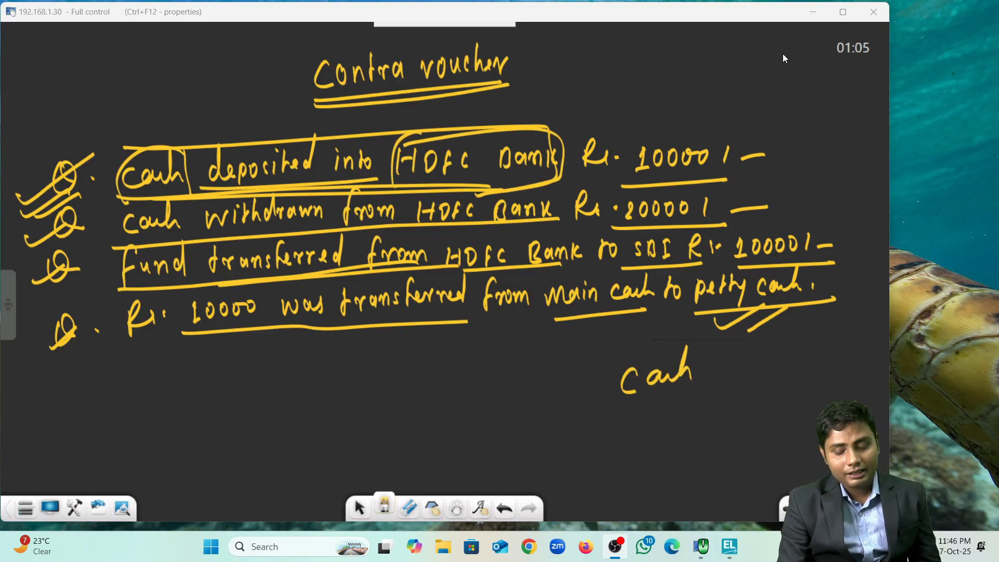
{"action": "left_click_drag", "start_coordinate": [633, 405], "coordinate": [632, 425]}
{"action": "mouse_move", "coordinate": [654, 401]}
{"action": "left_mouse_down"}
{"action": "mouse_move", "coordinate": [650, 425]}
{"action": "mouse_move", "coordinate": [667, 426]}
{"action": "left_mouse_up"}
{"action": "left_click_drag", "start_coordinate": [654, 414], "coordinate": [669, 409]}
{"action": "left_click_drag", "start_coordinate": [681, 404], "coordinate": [677, 425]}
{"action": "left_click_drag", "start_coordinate": [710, 396], "coordinate": [697, 425]}
{"action": "mouse_move", "coordinate": [722, 403]}
{"action": "left_mouse_down"}
{"action": "mouse_move", "coordinate": [720, 418]}
{"action": "mouse_move", "coordinate": [741, 416]}
{"action": "left_mouse_up"}
{"action": "mouse_move", "coordinate": [744, 395]}
{"action": "left_mouse_down"}
{"action": "mouse_move", "coordinate": [743, 417]}
{"action": "mouse_move", "coordinate": [769, 411]}
{"action": "left_mouse_up"}
{"action": "mouse_move", "coordinate": [772, 405]}
{"action": "left_mouse_down"}
{"action": "mouse_move", "coordinate": [778, 397]}
{"action": "mouse_move", "coordinate": [786, 412]}
{"action": "left_mouse_up"}
{"action": "mouse_move", "coordinate": [797, 389]}
{"action": "left_mouse_down"}
{"action": "mouse_move", "coordinate": [796, 412]}
{"action": "mouse_move", "coordinate": [818, 412]}
{"action": "left_mouse_up"}
Step: Erase the stray mark before HDFC Bank and draw a dash before Cash
{"action": "left_click", "coordinate": [409, 505]}
{"action": "mouse_move", "coordinate": [633, 406]}
{"action": "left_mouse_down"}
{"action": "mouse_move", "coordinate": [630, 432]}
{"action": "mouse_move", "coordinate": [629, 418]}
{"action": "left_mouse_up"}
{"action": "left_click", "coordinate": [384, 504]}
{"action": "left_click_drag", "start_coordinate": [611, 384], "coordinate": [575, 403]}
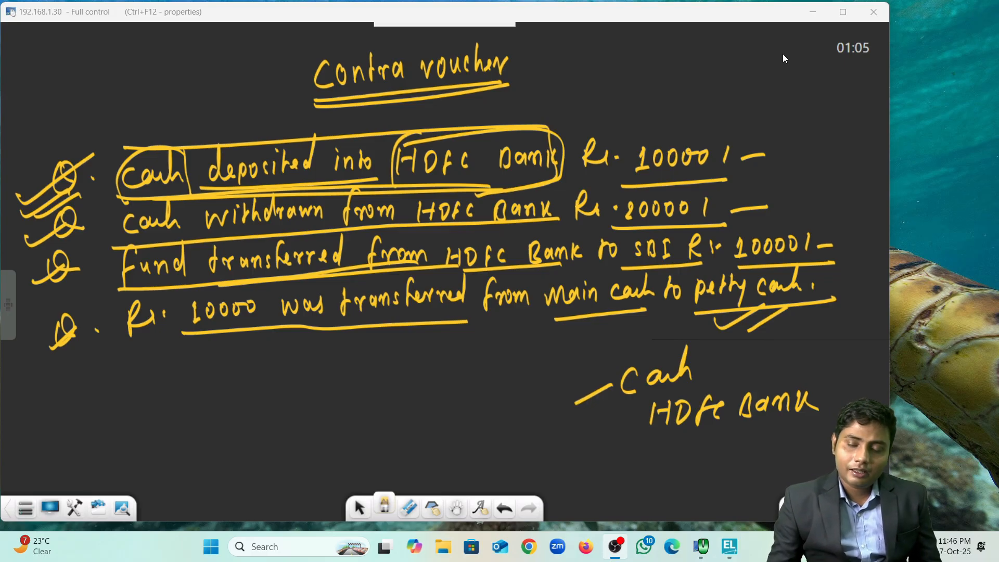
Step: Label Cash with a circled R and HDFC Bank with a circled P, adding dashes after each
{"action": "mouse_move", "coordinate": [529, 384]}
{"action": "left_mouse_down"}
{"action": "mouse_move", "coordinate": [526, 415]}
{"action": "mouse_move", "coordinate": [544, 404]}
{"action": "left_mouse_up"}
{"action": "mouse_move", "coordinate": [549, 361]}
{"action": "left_mouse_down"}
{"action": "mouse_move", "coordinate": [510, 372]}
{"action": "mouse_move", "coordinate": [551, 365]}
{"action": "left_mouse_up"}
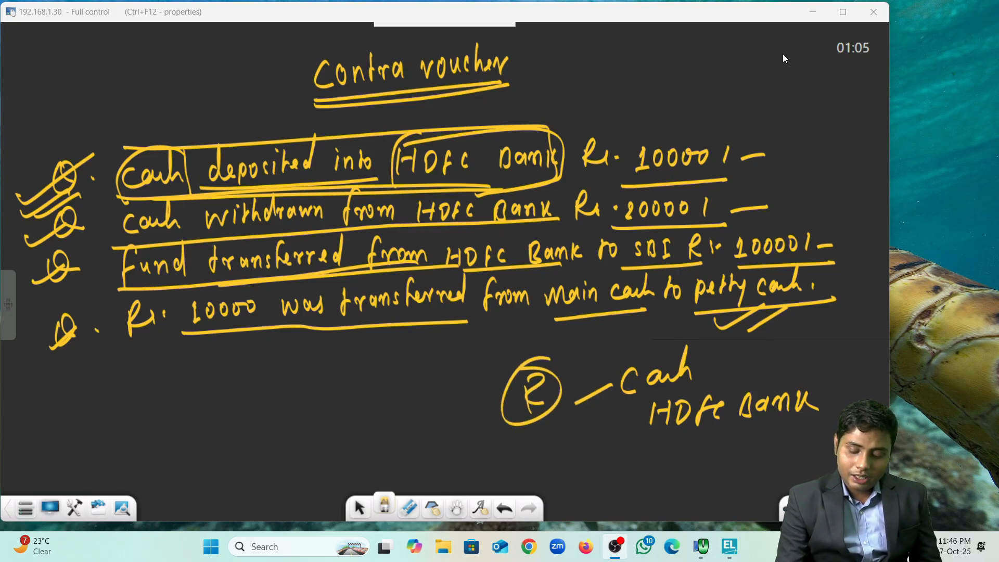
{"action": "mouse_move", "coordinate": [641, 421]}
{"action": "left_mouse_down"}
{"action": "mouse_move", "coordinate": [559, 466]}
{"action": "mouse_move", "coordinate": [562, 432]}
{"action": "mouse_move", "coordinate": [562, 445]}
{"action": "left_mouse_up"}
{"action": "mouse_move", "coordinate": [551, 419]}
{"action": "left_mouse_down"}
{"action": "mouse_move", "coordinate": [542, 447]}
{"action": "mouse_move", "coordinate": [583, 433]}
{"action": "left_mouse_up"}
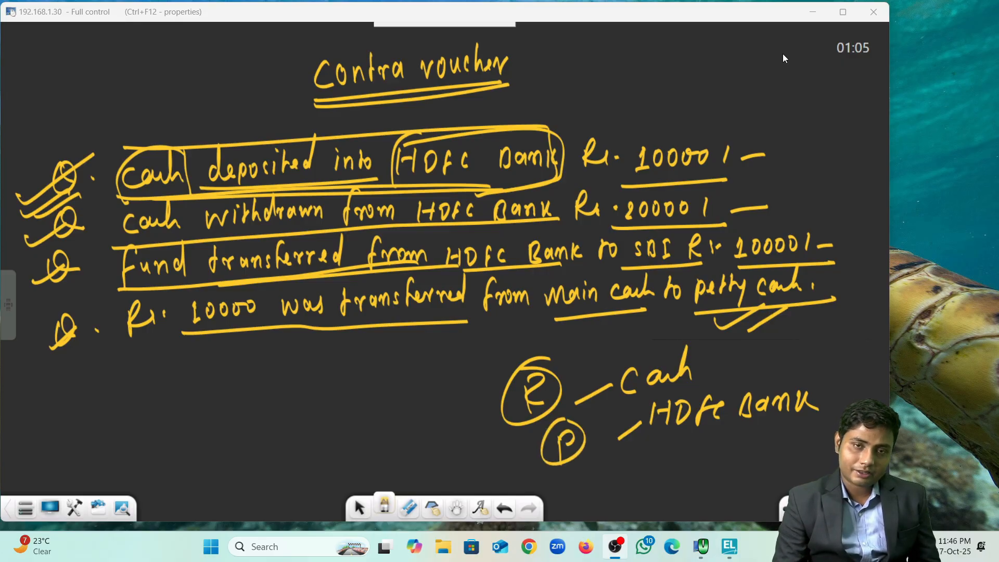
{"action": "left_click_drag", "start_coordinate": [821, 407], "coordinate": [833, 403]}
{"action": "left_click_drag", "start_coordinate": [714, 364], "coordinate": [749, 351]}
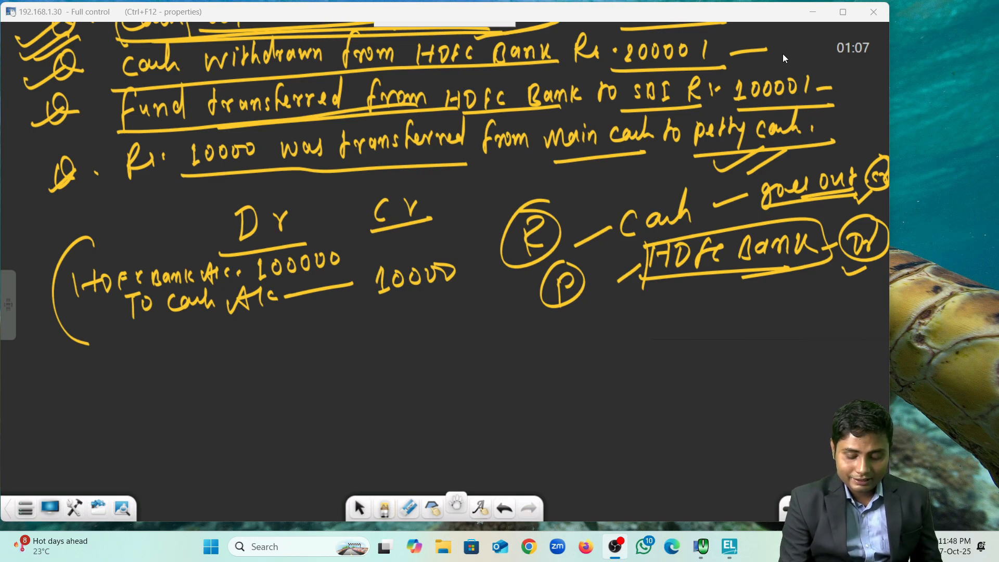
Step: Write and underline the Dr and Cr headings for the second entry
{"action": "left_click", "coordinate": [456, 503]}
{"action": "left_click", "coordinate": [384, 508]}
{"action": "mouse_move", "coordinate": [420, 344]}
{"action": "left_mouse_down"}
{"action": "mouse_move", "coordinate": [418, 375]}
{"action": "mouse_move", "coordinate": [472, 350]}
{"action": "left_mouse_up"}
{"action": "left_click_drag", "start_coordinate": [598, 339], "coordinate": [594, 364]}
{"action": "mouse_move", "coordinate": [611, 359]}
{"action": "left_mouse_down"}
{"action": "mouse_move", "coordinate": [629, 347]}
{"action": "mouse_move", "coordinate": [648, 356]}
{"action": "left_mouse_up"}
{"action": "left_click_drag", "start_coordinate": [393, 387], "coordinate": [515, 372]}
Step: Write the debit line Cash A/c 20000
{"action": "left_click_drag", "start_coordinate": [187, 411], "coordinate": [177, 442]}
{"action": "mouse_move", "coordinate": [213, 416]}
{"action": "left_mouse_down"}
{"action": "mouse_move", "coordinate": [207, 431]}
{"action": "mouse_move", "coordinate": [242, 388]}
{"action": "mouse_move", "coordinate": [251, 422]}
{"action": "left_mouse_up"}
{"action": "left_click_drag", "start_coordinate": [268, 429], "coordinate": [287, 398]}
{"action": "left_click_drag", "start_coordinate": [280, 419], "coordinate": [293, 416]}
{"action": "mouse_move", "coordinate": [309, 395]}
{"action": "left_mouse_down"}
{"action": "mouse_move", "coordinate": [305, 424]}
{"action": "mouse_move", "coordinate": [318, 420]}
{"action": "left_mouse_up"}
{"action": "left_click_drag", "start_coordinate": [345, 416], "coordinate": [426, 416]}
{"action": "mouse_move", "coordinate": [442, 393]}
{"action": "left_mouse_down"}
{"action": "mouse_move", "coordinate": [441, 410]}
{"action": "mouse_move", "coordinate": [447, 391]}
{"action": "left_mouse_up"}
{"action": "mouse_move", "coordinate": [460, 392]}
{"action": "left_mouse_down"}
{"action": "mouse_move", "coordinate": [455, 409]}
{"action": "mouse_move", "coordinate": [491, 405]}
{"action": "left_mouse_up"}
{"action": "left_click_drag", "start_coordinate": [230, 446], "coordinate": [254, 441]}
{"action": "mouse_move", "coordinate": [242, 445]}
{"action": "left_mouse_down"}
{"action": "mouse_move", "coordinate": [238, 476]}
{"action": "mouse_move", "coordinate": [256, 463]}
{"action": "mouse_move", "coordinate": [288, 464]}
{"action": "left_mouse_up"}
Step: Write the credit line To HDFC Bank A/c 20000 and bracket the whole entry
{"action": "left_click_drag", "start_coordinate": [301, 441], "coordinate": [303, 452]}
{"action": "mouse_move", "coordinate": [312, 446]}
{"action": "left_mouse_down"}
{"action": "mouse_move", "coordinate": [321, 459]}
{"action": "mouse_move", "coordinate": [323, 448]}
{"action": "left_mouse_up"}
{"action": "mouse_move", "coordinate": [338, 437]}
{"action": "left_mouse_down"}
{"action": "mouse_move", "coordinate": [336, 457]}
{"action": "mouse_move", "coordinate": [339, 448]}
{"action": "left_mouse_up"}
{"action": "mouse_move", "coordinate": [358, 442]}
{"action": "left_mouse_down"}
{"action": "mouse_move", "coordinate": [350, 455]}
{"action": "mouse_move", "coordinate": [383, 446]}
{"action": "mouse_move", "coordinate": [384, 454]}
{"action": "left_mouse_up"}
{"action": "left_click_drag", "start_coordinate": [383, 437], "coordinate": [402, 448]}
{"action": "left_click_drag", "start_coordinate": [410, 442], "coordinate": [428, 447]}
{"action": "mouse_move", "coordinate": [435, 433]}
{"action": "left_mouse_down"}
{"action": "mouse_move", "coordinate": [436, 448]}
{"action": "mouse_move", "coordinate": [482, 424]}
{"action": "mouse_move", "coordinate": [486, 445]}
{"action": "left_mouse_up"}
{"action": "left_click_drag", "start_coordinate": [496, 423], "coordinate": [494, 440]}
{"action": "left_click_drag", "start_coordinate": [509, 425], "coordinate": [511, 437]}
{"action": "mouse_move", "coordinate": [528, 434]}
{"action": "left_mouse_down"}
{"action": "mouse_move", "coordinate": [604, 433]}
{"action": "mouse_move", "coordinate": [614, 415]}
{"action": "left_mouse_up"}
{"action": "left_click_drag", "start_coordinate": [628, 411], "coordinate": [654, 412]}
{"action": "left_click_drag", "start_coordinate": [206, 366], "coordinate": [178, 487]}
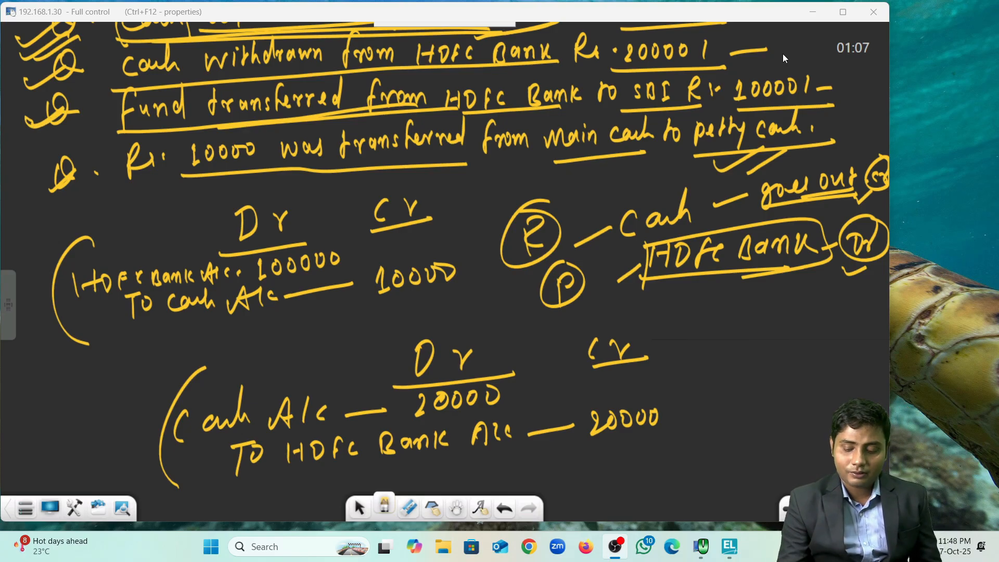
{"action": "left_click", "coordinate": [456, 507]}
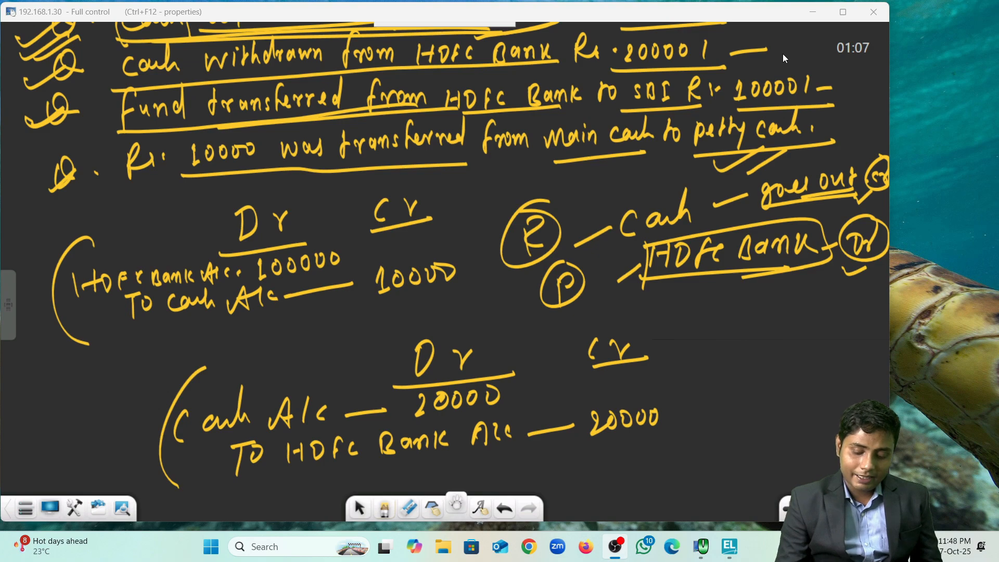
Step: Move the board up and write HDFC Bank beside the second entry
{"action": "left_click_drag", "start_coordinate": [520, 339], "coordinate": [540, 221]}
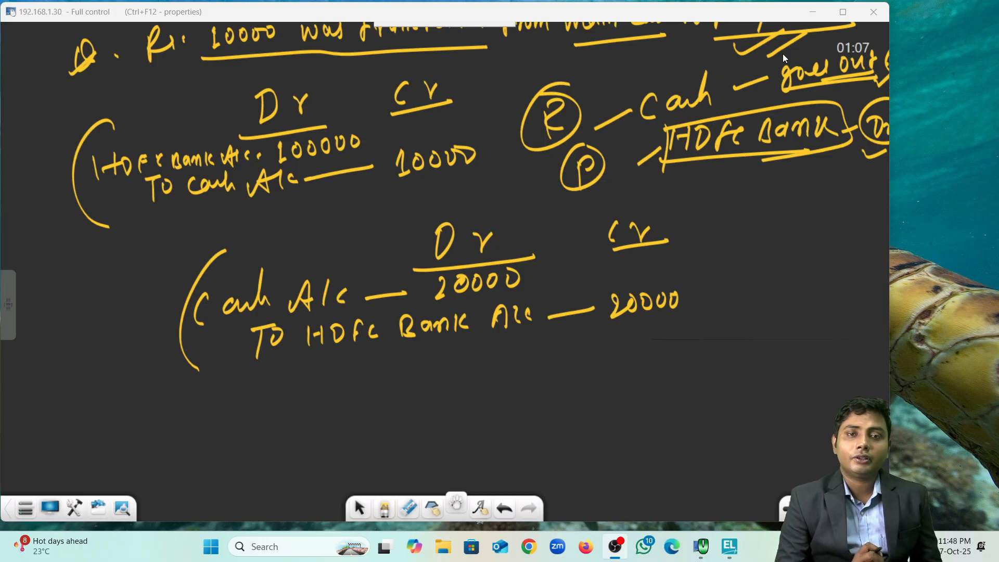
{"action": "left_click", "coordinate": [385, 507]}
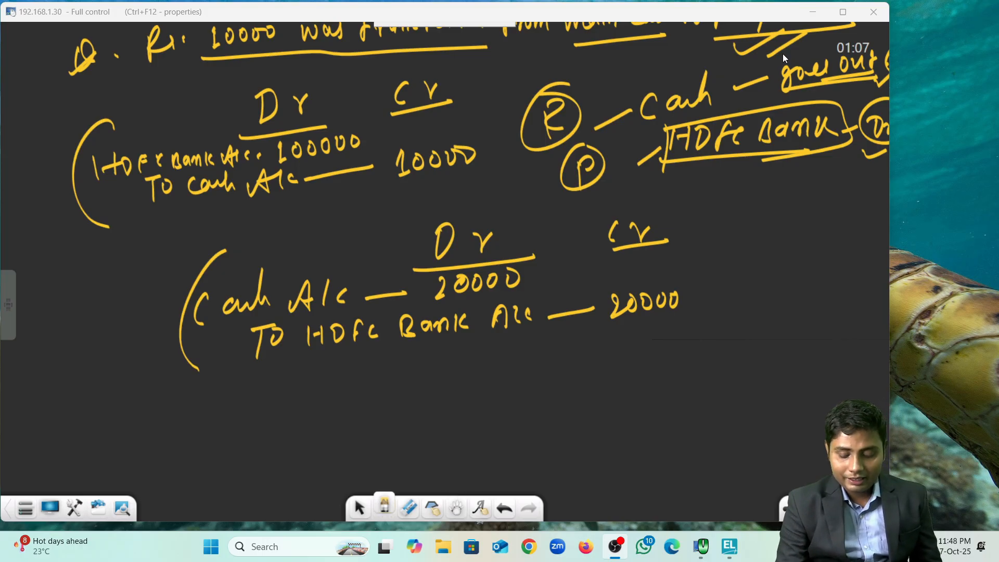
{"action": "left_click_drag", "start_coordinate": [668, 352], "coordinate": [667, 378]}
{"action": "mouse_move", "coordinate": [668, 350]}
{"action": "left_mouse_down"}
{"action": "mouse_move", "coordinate": [668, 377]}
{"action": "mouse_move", "coordinate": [636, 384]}
{"action": "left_mouse_up"}
{"action": "mouse_move", "coordinate": [654, 352]}
{"action": "left_mouse_down"}
{"action": "mouse_move", "coordinate": [653, 376]}
{"action": "mouse_move", "coordinate": [650, 364]}
{"action": "left_mouse_up"}
{"action": "left_click_drag", "start_coordinate": [704, 344], "coordinate": [697, 363]}
{"action": "mouse_move", "coordinate": [719, 354]}
{"action": "left_mouse_down"}
{"action": "mouse_move", "coordinate": [717, 367]}
{"action": "mouse_move", "coordinate": [753, 352]}
{"action": "mouse_move", "coordinate": [753, 370]}
{"action": "left_mouse_up"}
{"action": "mouse_move", "coordinate": [763, 354]}
{"action": "left_mouse_down"}
{"action": "mouse_move", "coordinate": [759, 365]}
{"action": "mouse_move", "coordinate": [790, 362]}
{"action": "left_mouse_up"}
{"action": "left_click_drag", "start_coordinate": [801, 349], "coordinate": [800, 359]}
{"action": "left_click_drag", "start_coordinate": [655, 398], "coordinate": [643, 425]}
Step: Write SBI under HDFC Bank, bracket the pair, and tick it
{"action": "left_click_drag", "start_coordinate": [670, 393], "coordinate": [672, 417]}
{"action": "mouse_move", "coordinate": [688, 392]}
{"action": "left_mouse_down"}
{"action": "mouse_move", "coordinate": [686, 413]}
{"action": "mouse_move", "coordinate": [697, 392]}
{"action": "left_mouse_up"}
{"action": "left_click_drag", "start_coordinate": [684, 415], "coordinate": [704, 411]}
{"action": "left_click_drag", "start_coordinate": [626, 352], "coordinate": [628, 436]}
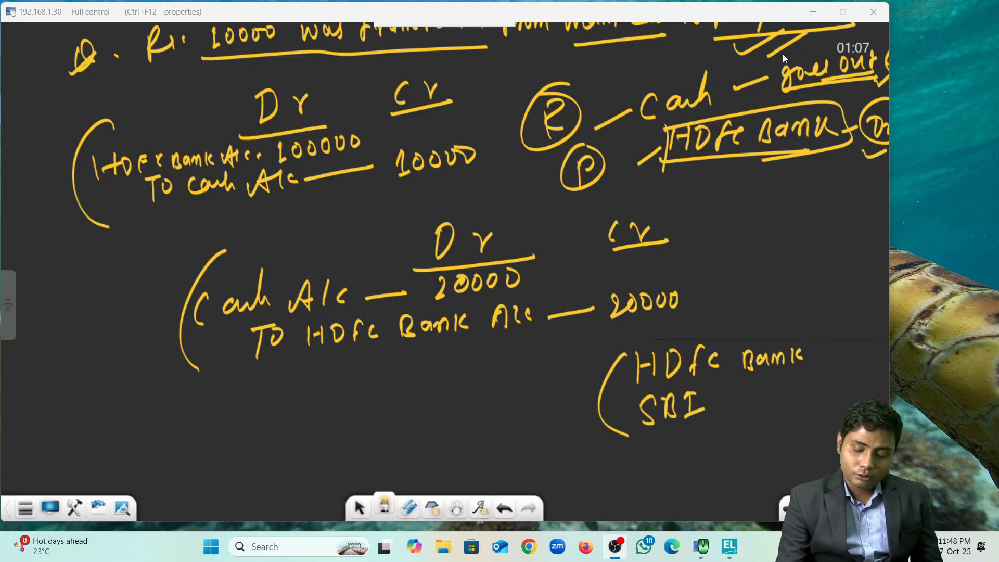
{"action": "left_click_drag", "start_coordinate": [558, 372], "coordinate": [607, 364]}
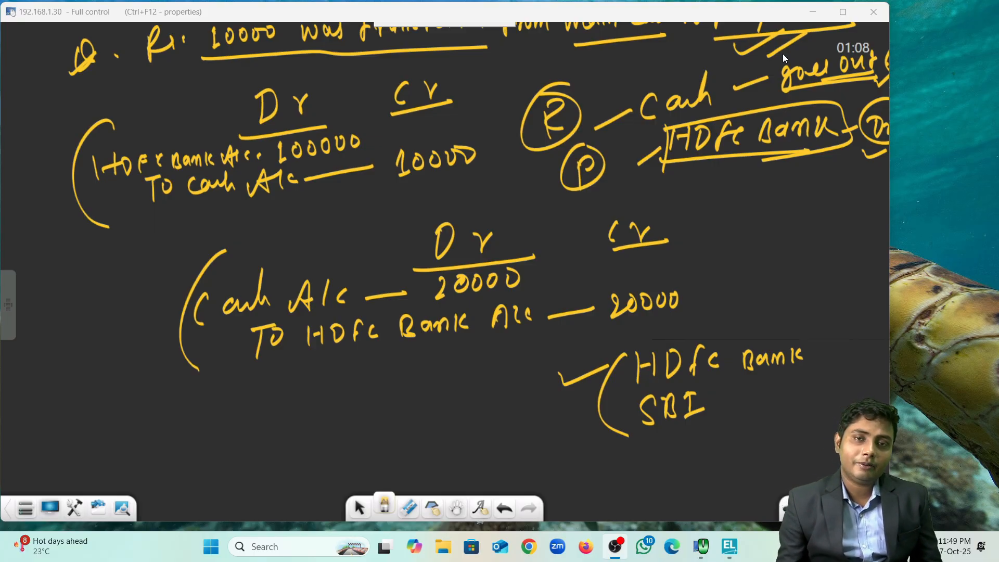
Step: Mark HDFC Bank with a dash and circled Cr, SBI with '— Dr', then shift the notes up
{"action": "left_click_drag", "start_coordinate": [806, 358], "coordinate": [835, 358]}
{"action": "left_click_drag", "start_coordinate": [851, 359], "coordinate": [876, 328]}
{"action": "mouse_move", "coordinate": [717, 411]}
{"action": "left_mouse_down"}
{"action": "mouse_move", "coordinate": [764, 402]}
{"action": "mouse_move", "coordinate": [789, 418]}
{"action": "left_mouse_up"}
{"action": "left_click_drag", "start_coordinate": [803, 416], "coordinate": [814, 401]}
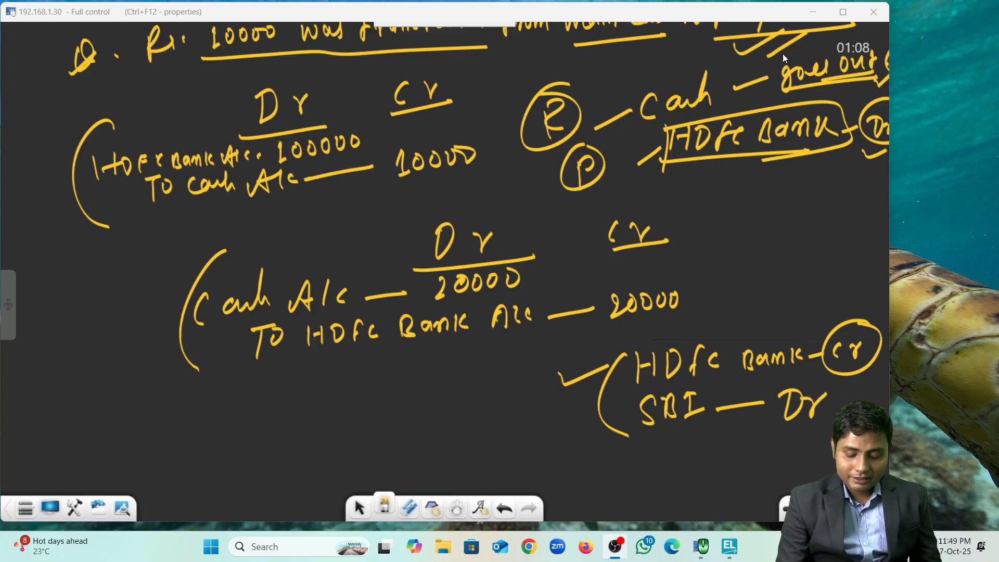
{"action": "left_click", "coordinate": [456, 508]}
{"action": "left_click_drag", "start_coordinate": [447, 395], "coordinate": [427, 219]}
{"action": "left_click", "coordinate": [384, 508]}
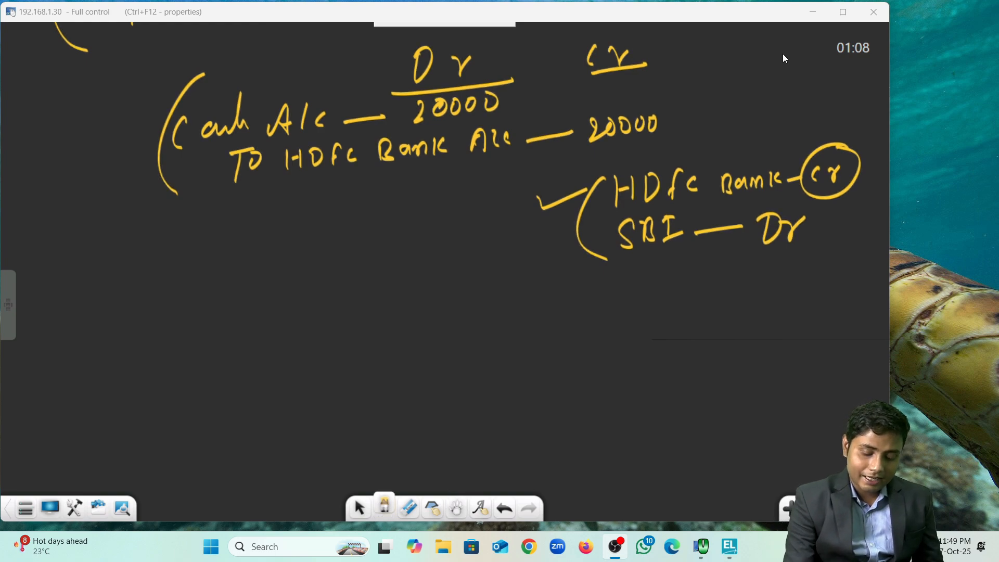
Step: Write and underline the Dr and Cr column headings for the SBI entry
{"action": "left_click_drag", "start_coordinate": [343, 284], "coordinate": [345, 311]}
{"action": "mouse_move", "coordinate": [377, 289]}
{"action": "left_mouse_down"}
{"action": "mouse_move", "coordinate": [384, 308]}
{"action": "mouse_move", "coordinate": [392, 285]}
{"action": "left_mouse_up"}
{"action": "mouse_move", "coordinate": [509, 276]}
{"action": "left_mouse_down"}
{"action": "mouse_move", "coordinate": [503, 297]}
{"action": "mouse_move", "coordinate": [536, 285]}
{"action": "left_mouse_up"}
{"action": "left_click_drag", "start_coordinate": [491, 312], "coordinate": [559, 306]}
{"action": "left_click_drag", "start_coordinate": [314, 336], "coordinate": [409, 327]}
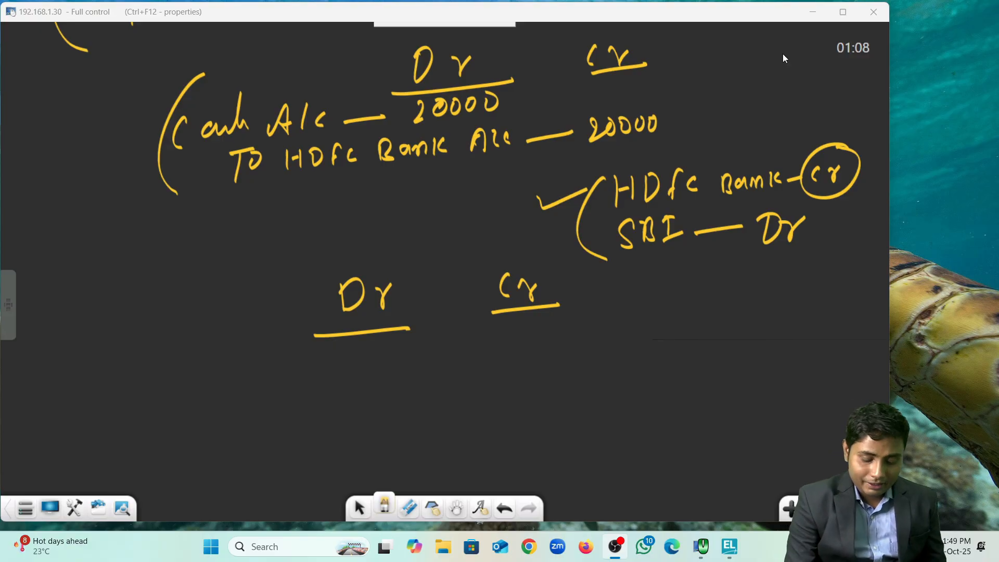
Step: Write the debit line SBI A/c 10000
{"action": "left_click_drag", "start_coordinate": [148, 357], "coordinate": [129, 387]}
{"action": "mouse_move", "coordinate": [160, 377]}
{"action": "left_mouse_down"}
{"action": "mouse_move", "coordinate": [163, 357]}
{"action": "mouse_move", "coordinate": [172, 379]}
{"action": "left_mouse_up"}
{"action": "mouse_move", "coordinate": [190, 359]}
{"action": "left_mouse_down"}
{"action": "mouse_move", "coordinate": [190, 378]}
{"action": "mouse_move", "coordinate": [196, 355]}
{"action": "left_mouse_up"}
{"action": "left_click_drag", "start_coordinate": [188, 380], "coordinate": [243, 376]}
{"action": "mouse_move", "coordinate": [268, 359]}
{"action": "left_mouse_down"}
{"action": "mouse_move", "coordinate": [261, 370]}
{"action": "mouse_move", "coordinate": [293, 367]}
{"action": "left_mouse_up"}
{"action": "mouse_move", "coordinate": [338, 346]}
{"action": "left_mouse_down"}
{"action": "mouse_move", "coordinate": [331, 374]}
{"action": "mouse_move", "coordinate": [331, 344]}
{"action": "left_mouse_up"}
{"action": "left_click_drag", "start_coordinate": [320, 378], "coordinate": [349, 351]}
{"action": "mouse_move", "coordinate": [365, 352]}
{"action": "left_mouse_down"}
{"action": "mouse_move", "coordinate": [359, 364]}
{"action": "mouse_move", "coordinate": [370, 351]}
{"action": "left_mouse_up"}
{"action": "left_click_drag", "start_coordinate": [389, 351], "coordinate": [414, 356]}
{"action": "mouse_move", "coordinate": [167, 411]}
{"action": "left_mouse_down"}
{"action": "mouse_move", "coordinate": [193, 399]}
{"action": "mouse_move", "coordinate": [179, 436]}
{"action": "left_mouse_up"}
Step: Write the credit line To HDFC Bank 10000, bracket the entry, and return to TallyPrime
{"action": "mouse_move", "coordinate": [205, 411]}
{"action": "left_mouse_down"}
{"action": "mouse_move", "coordinate": [198, 424]}
{"action": "mouse_move", "coordinate": [242, 417]}
{"action": "left_mouse_up"}
{"action": "mouse_move", "coordinate": [232, 411]}
{"action": "left_mouse_down"}
{"action": "mouse_move", "coordinate": [240, 405]}
{"action": "mouse_move", "coordinate": [251, 420]}
{"action": "left_mouse_up"}
{"action": "left_click_drag", "start_coordinate": [251, 400], "coordinate": [260, 412]}
{"action": "mouse_move", "coordinate": [268, 400]}
{"action": "left_mouse_down"}
{"action": "mouse_move", "coordinate": [276, 395]}
{"action": "mouse_move", "coordinate": [266, 422]}
{"action": "left_mouse_up"}
{"action": "mouse_move", "coordinate": [287, 404]}
{"action": "left_mouse_down"}
{"action": "mouse_move", "coordinate": [280, 414]}
{"action": "mouse_move", "coordinate": [310, 416]}
{"action": "left_mouse_up"}
{"action": "mouse_move", "coordinate": [311, 393]}
{"action": "left_mouse_down"}
{"action": "mouse_move", "coordinate": [314, 417]}
{"action": "mouse_move", "coordinate": [351, 401]}
{"action": "mouse_move", "coordinate": [360, 413]}
{"action": "left_mouse_up"}
{"action": "mouse_move", "coordinate": [373, 394]}
{"action": "left_mouse_down"}
{"action": "mouse_move", "coordinate": [372, 411]}
{"action": "mouse_move", "coordinate": [450, 400]}
{"action": "mouse_move", "coordinate": [500, 409]}
{"action": "left_mouse_up"}
{"action": "mouse_move", "coordinate": [509, 385]}
{"action": "left_mouse_down"}
{"action": "mouse_move", "coordinate": [503, 400]}
{"action": "mouse_move", "coordinate": [515, 381]}
{"action": "left_mouse_up"}
{"action": "mouse_move", "coordinate": [529, 382]}
{"action": "left_mouse_down"}
{"action": "mouse_move", "coordinate": [520, 400]}
{"action": "mouse_move", "coordinate": [537, 397]}
{"action": "left_mouse_up"}
{"action": "mouse_move", "coordinate": [555, 382]}
{"action": "left_mouse_down"}
{"action": "mouse_move", "coordinate": [552, 393]}
{"action": "mouse_move", "coordinate": [569, 380]}
{"action": "left_mouse_up"}
{"action": "left_click_drag", "start_coordinate": [145, 319], "coordinate": [154, 441]}
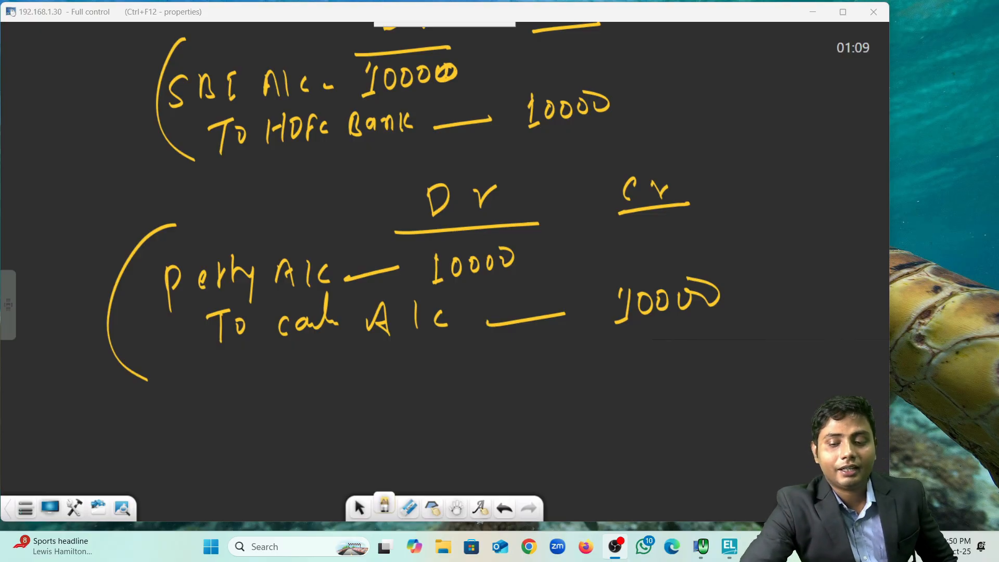
{"action": "left_click", "coordinate": [729, 546]}
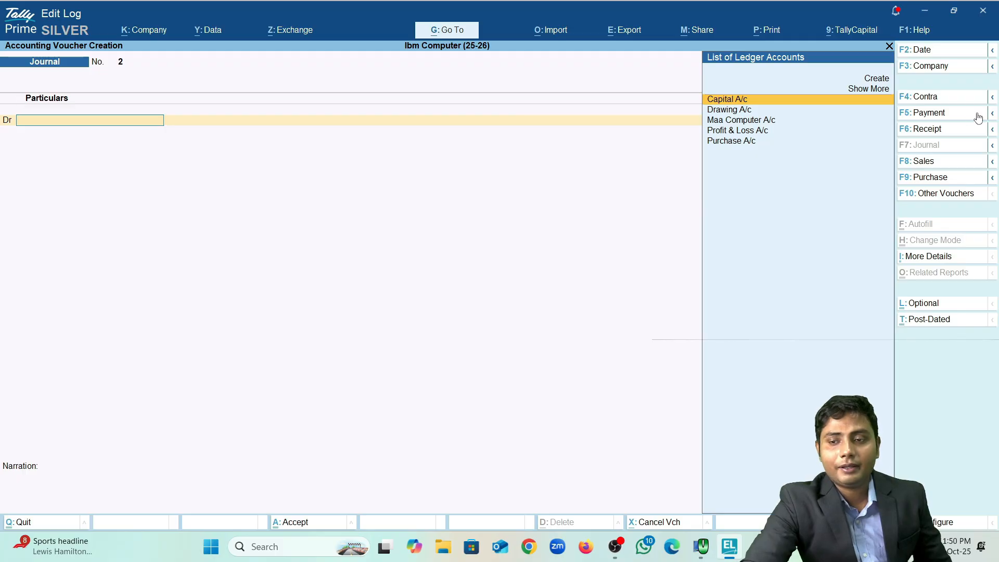
Step: Switch the voucher to Contra, credit Cash with 1,00,000, and choose to create a new debit ledger
{"action": "left_click", "coordinate": [935, 101]}
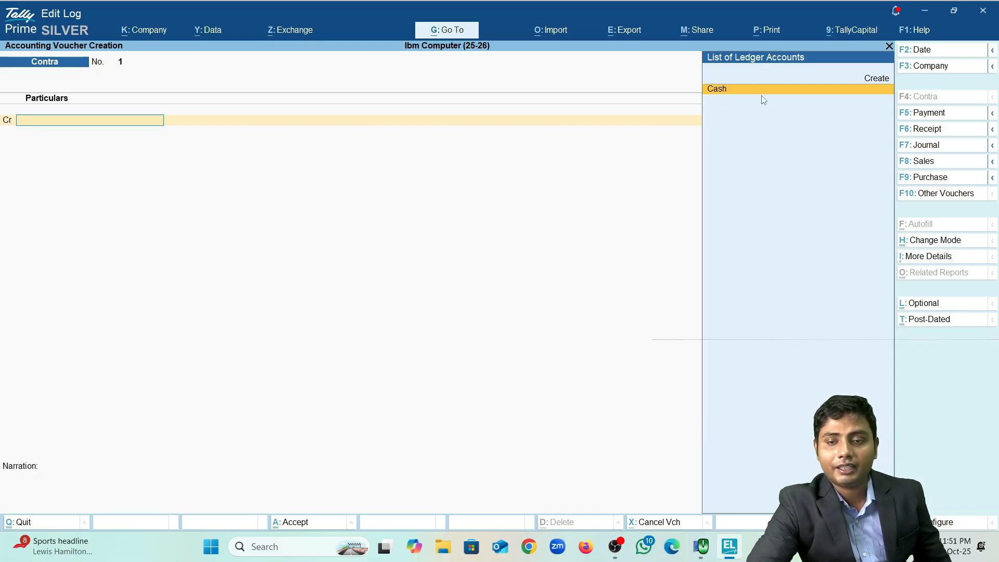
{"action": "key", "text": "Return"}
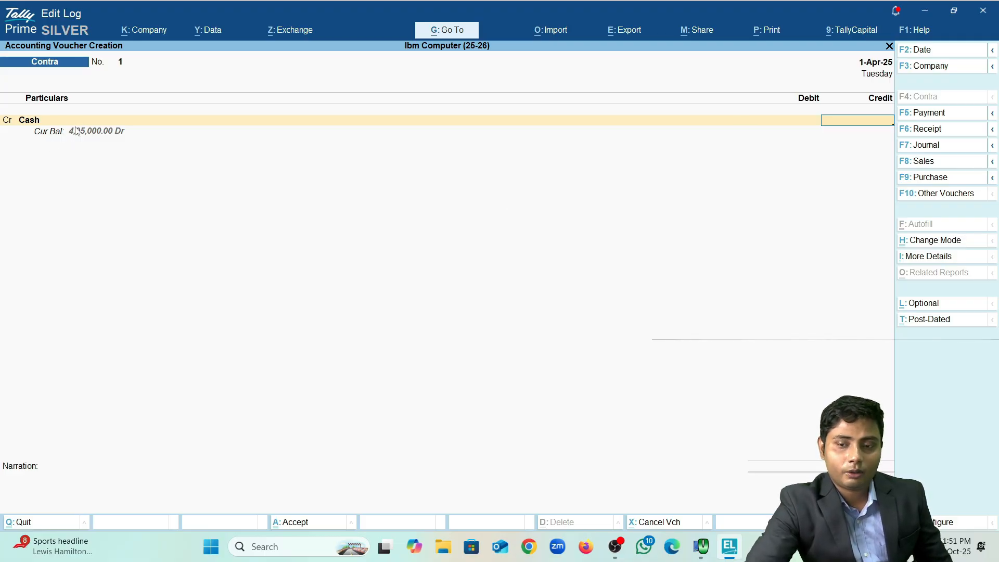
{"action": "type", "text": "1,00,0"}
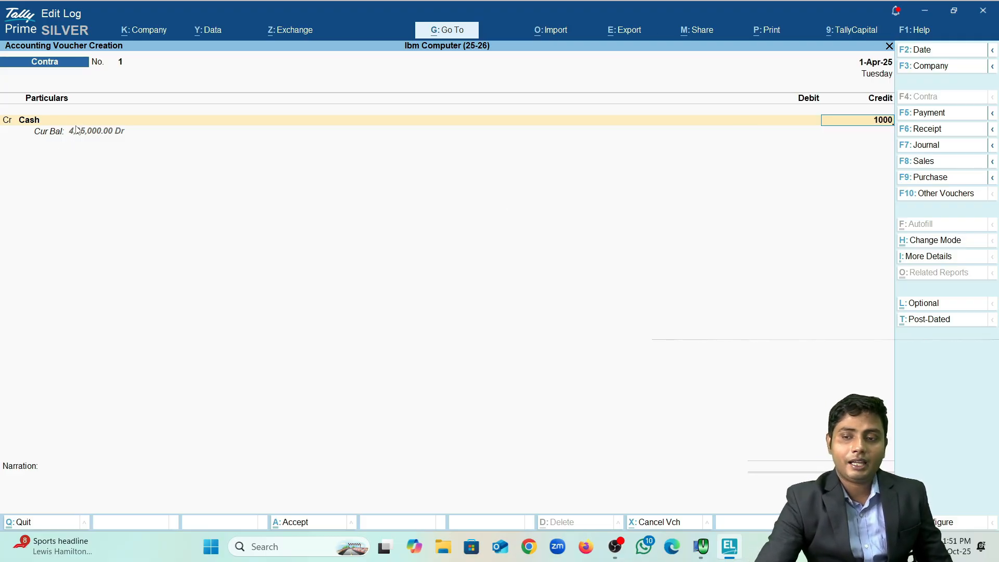
{"action": "type", "text": "00"}
{"action": "key", "text": "Return"}
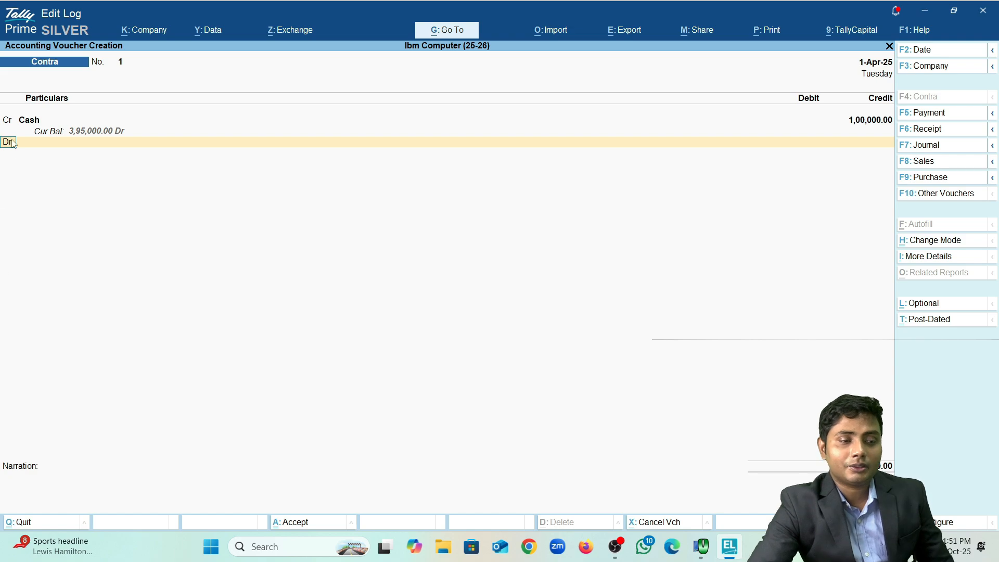
{"action": "key", "text": "Return"}
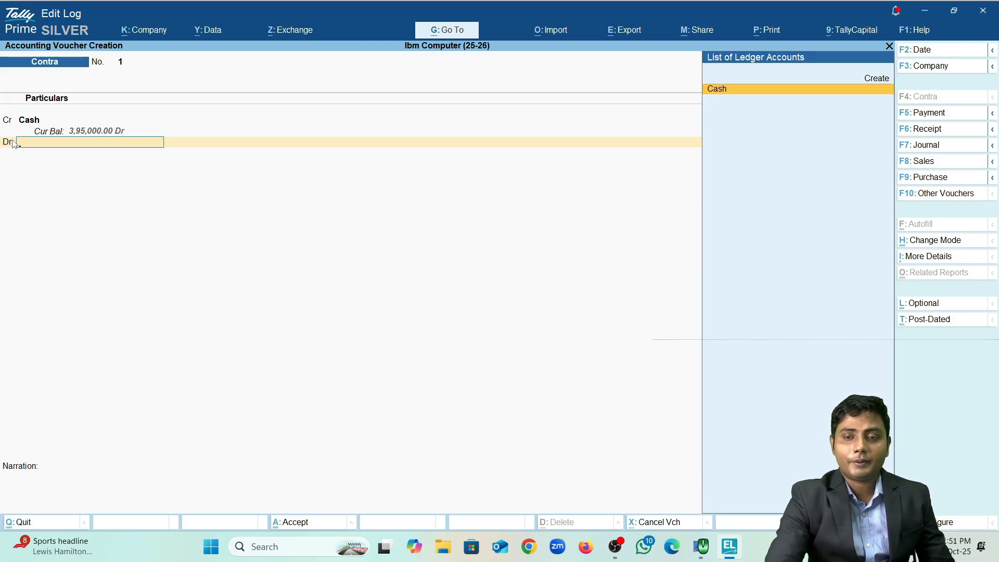
{"action": "key", "text": "Up"}
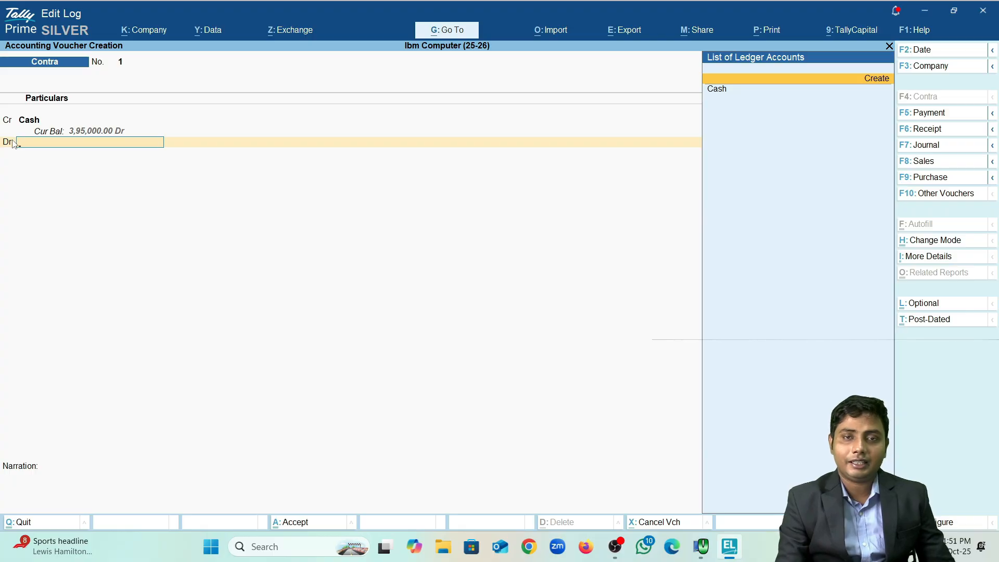
Step: Create a new ledger named 'Hdfc Bank A/c' under the Bank Accounts group
{"action": "key", "text": "Return"}
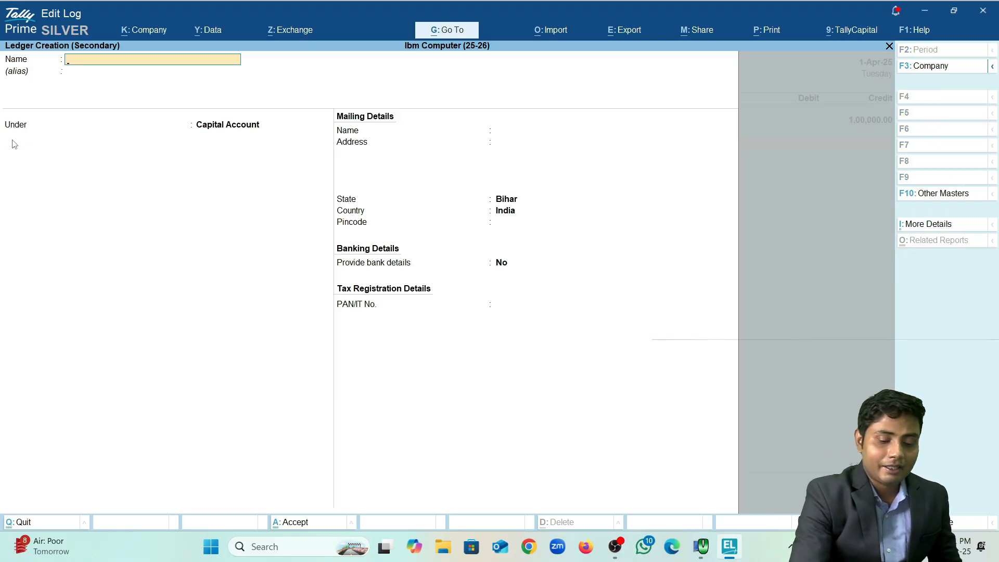
{"action": "type", "text": "Hdfc Bank"}
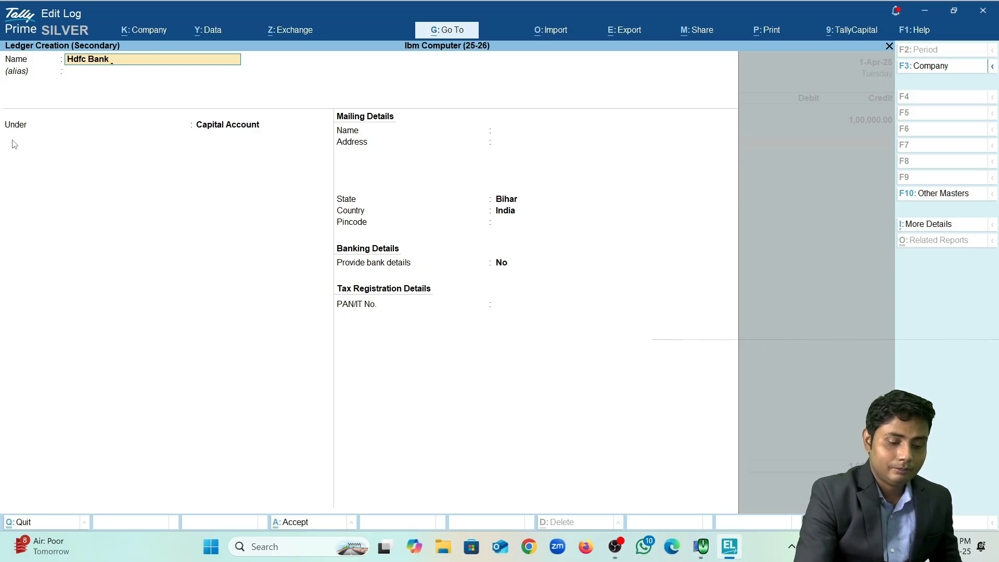
{"action": "type", "text": " a/"}
{"action": "key", "text": "Return"}
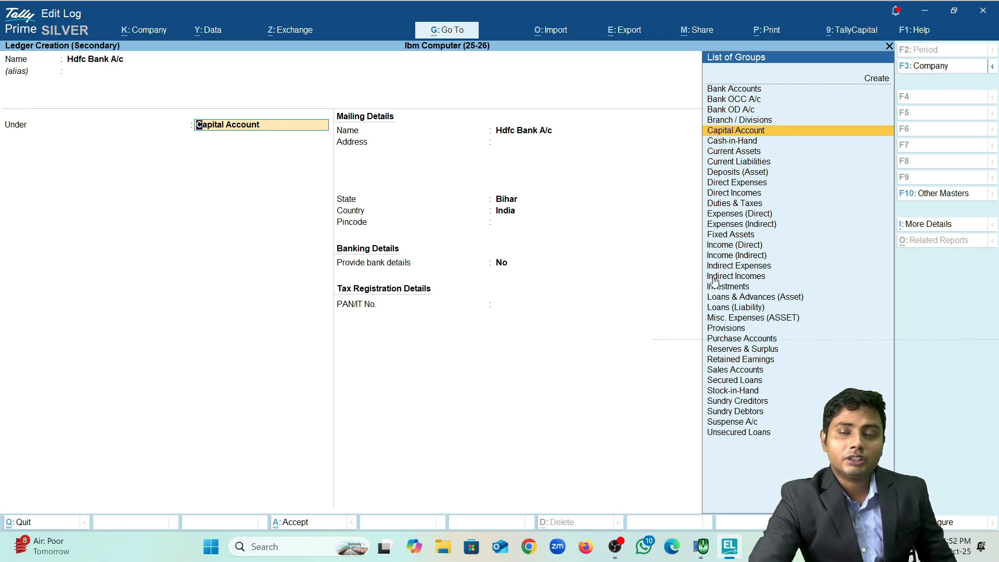
{"action": "type", "text": "B"}
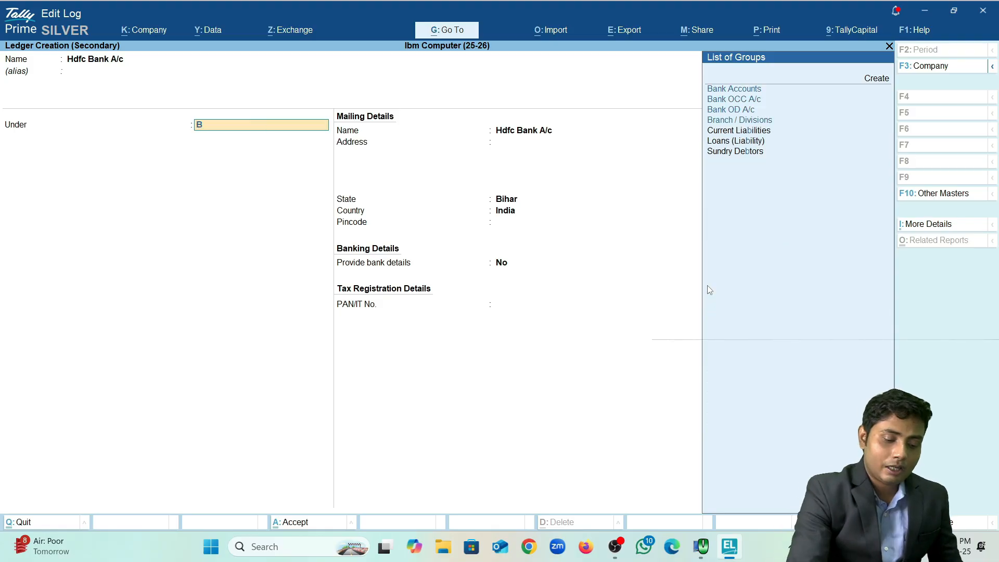
{"action": "type", "text": "ank"}
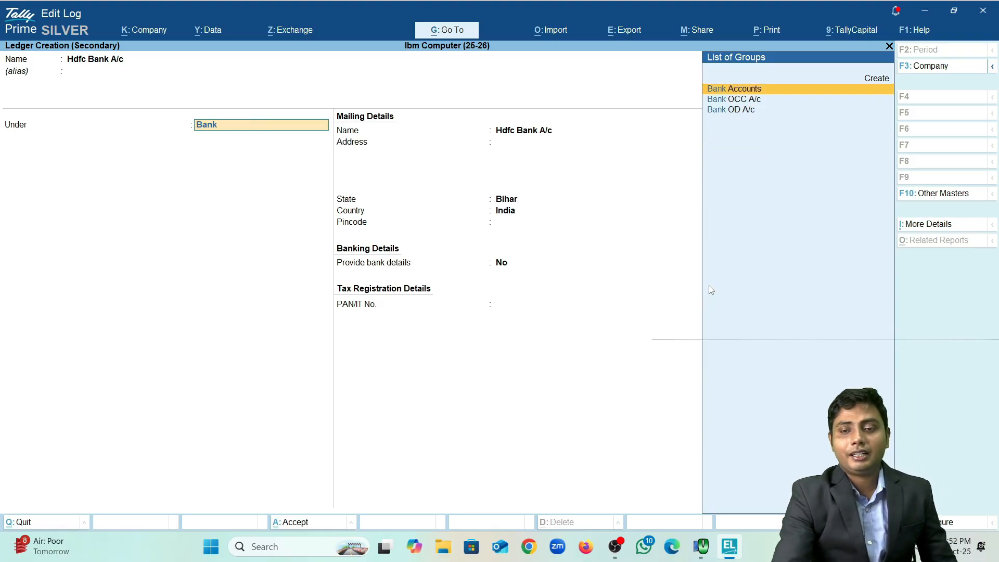
{"action": "key", "text": "Return"}
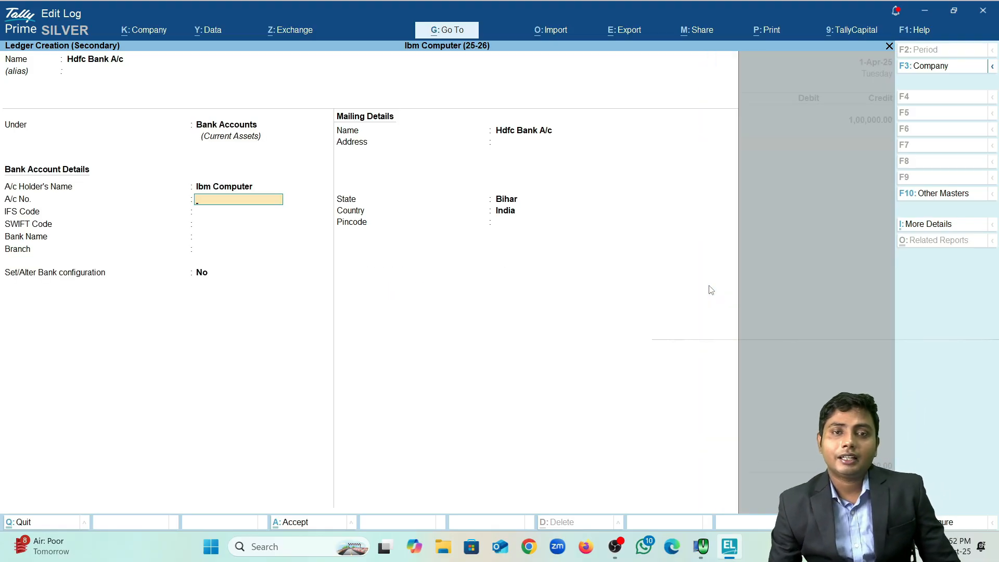
{"action": "key", "text": "Up"}
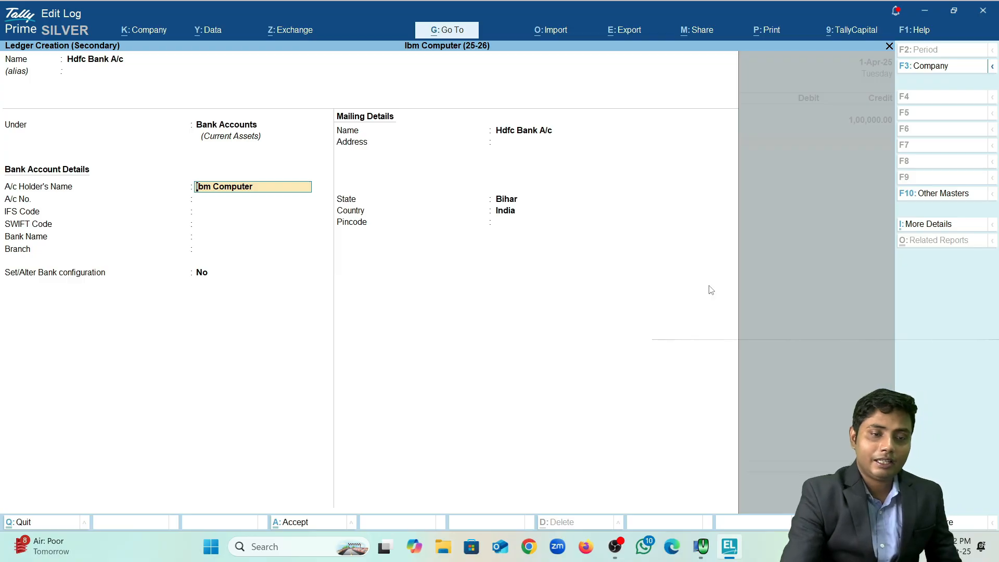
{"action": "key", "text": "Up"}
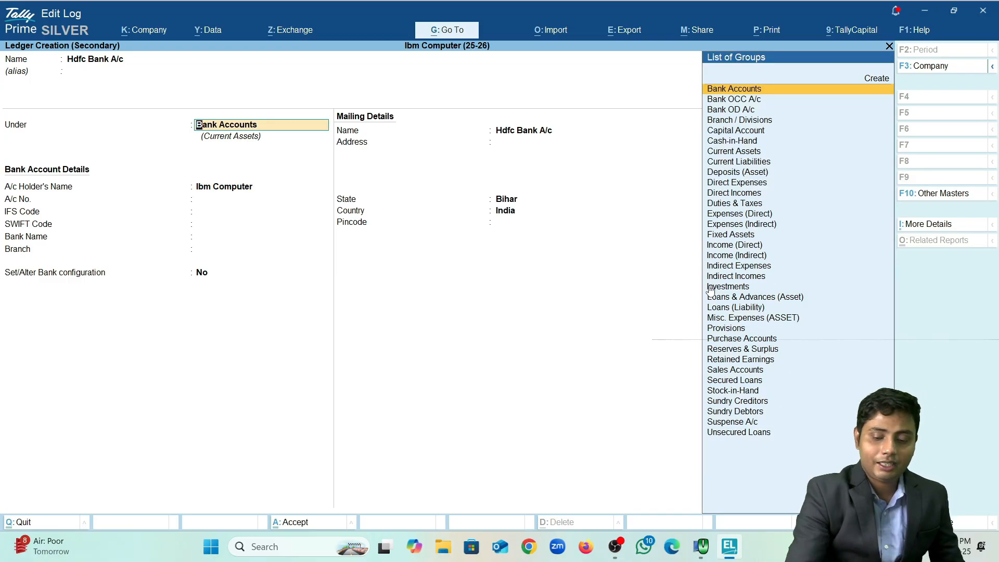
{"action": "key", "text": "ctrl+Return"}
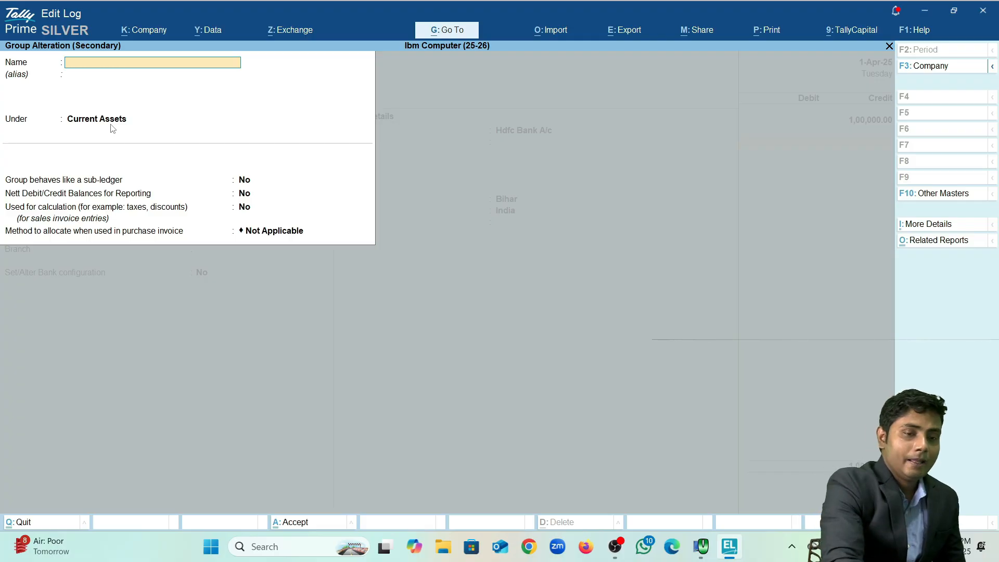
{"action": "key", "text": "Escape"}
{"action": "key", "text": "y"}
{"action": "key", "text": "Return"}
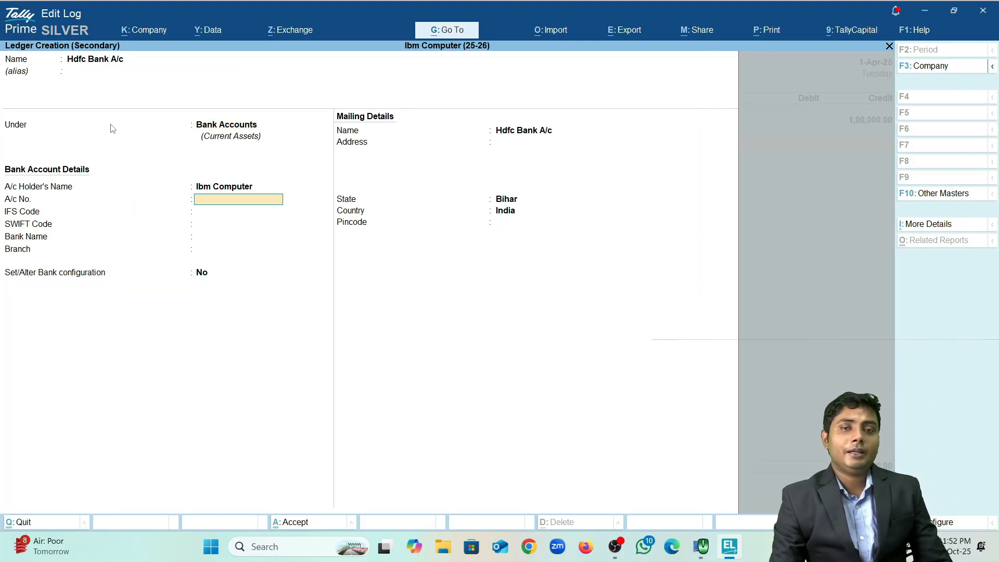
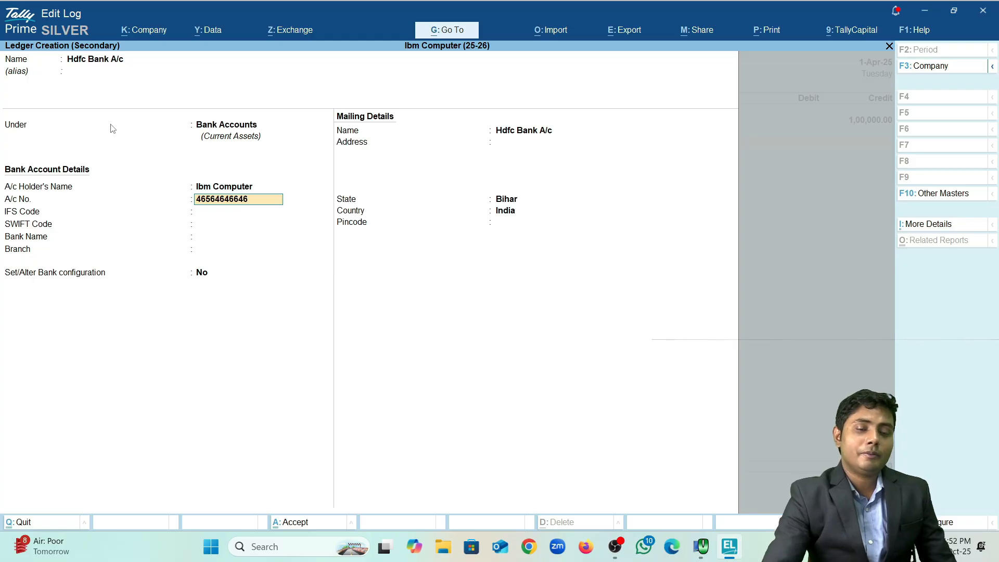
Step: Enter the bank account number and IFS code HDFC0001077 for the ledger
{"action": "key", "text": "Return"}
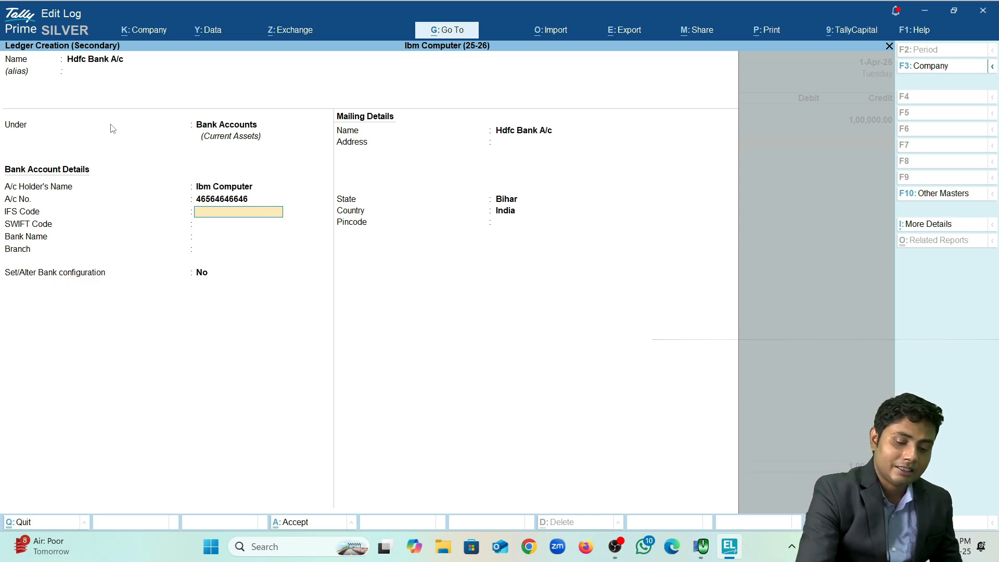
{"action": "type", "text": "HF"}
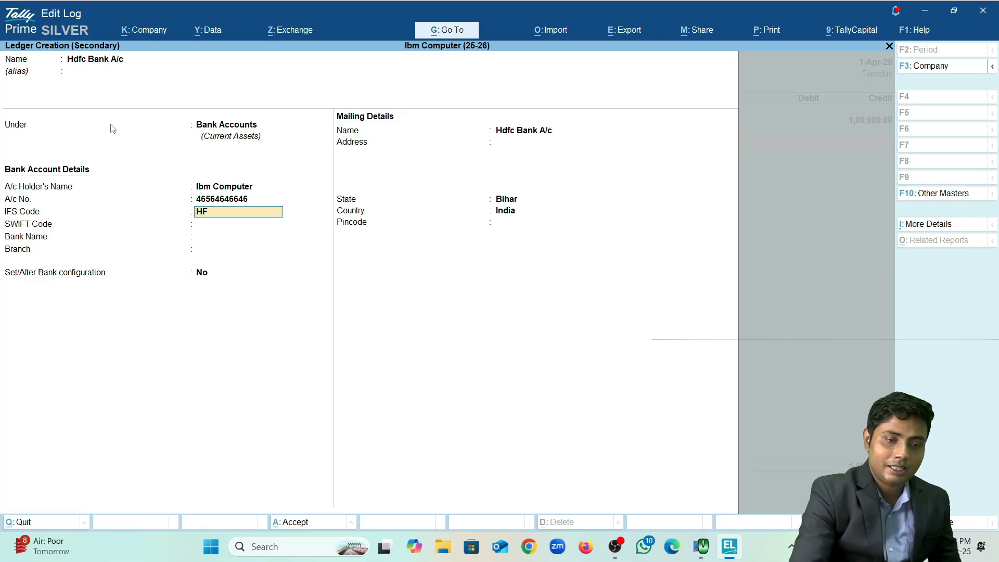
{"action": "key", "text": "BackSpace"}
{"action": "type", "text": "DFC000"}
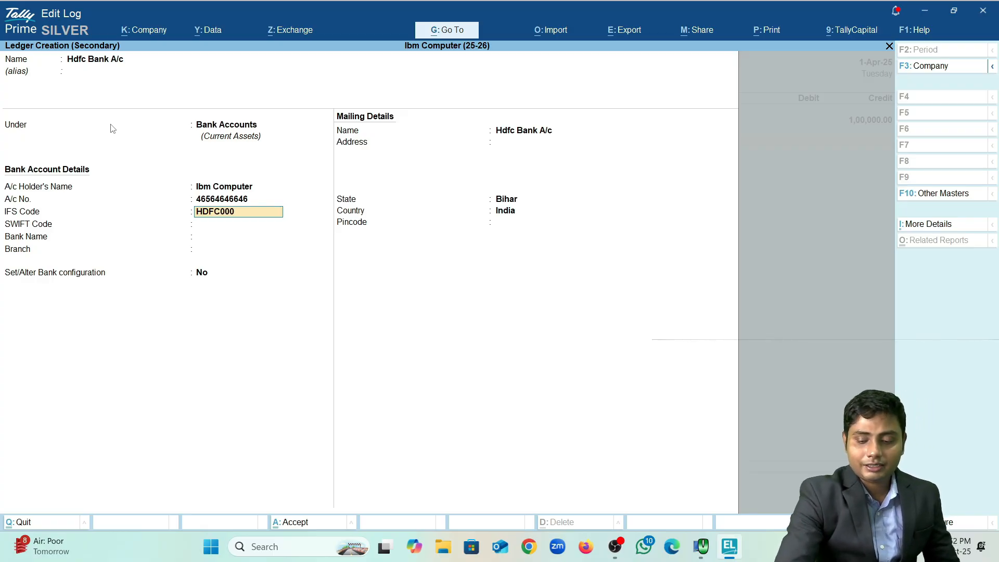
{"action": "type", "text": "1077"}
{"action": "key", "text": "Return"}
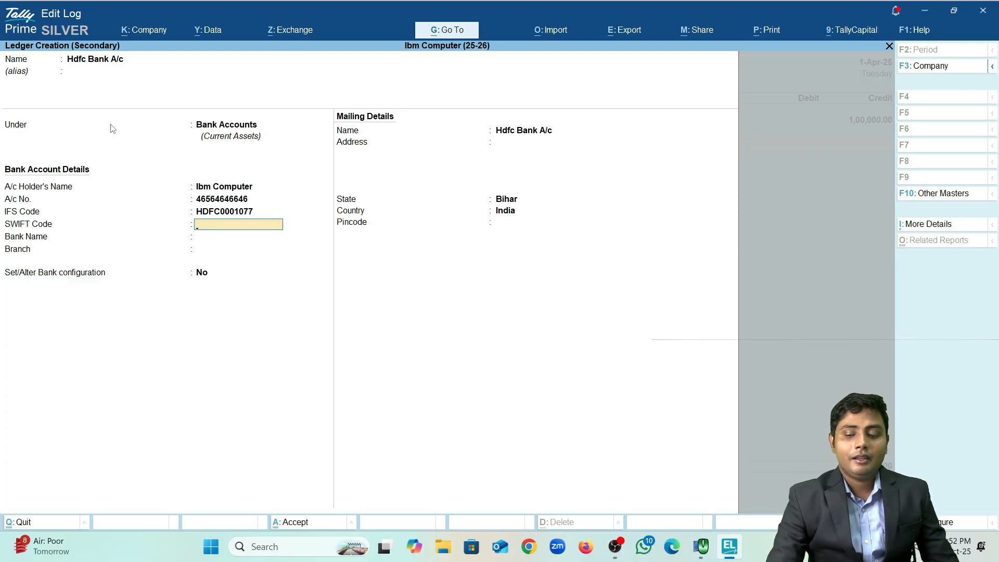
Step: Choose HDFC Bank (India) as bank name, keep State Bihar, and save the ledger
{"action": "key", "text": "Return"}
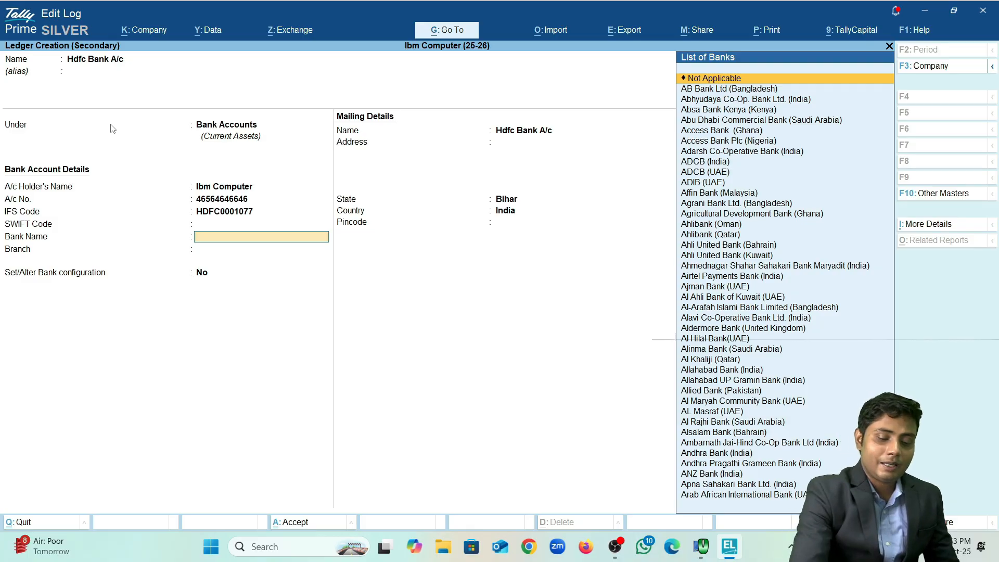
{"action": "type", "text": "Hdf"}
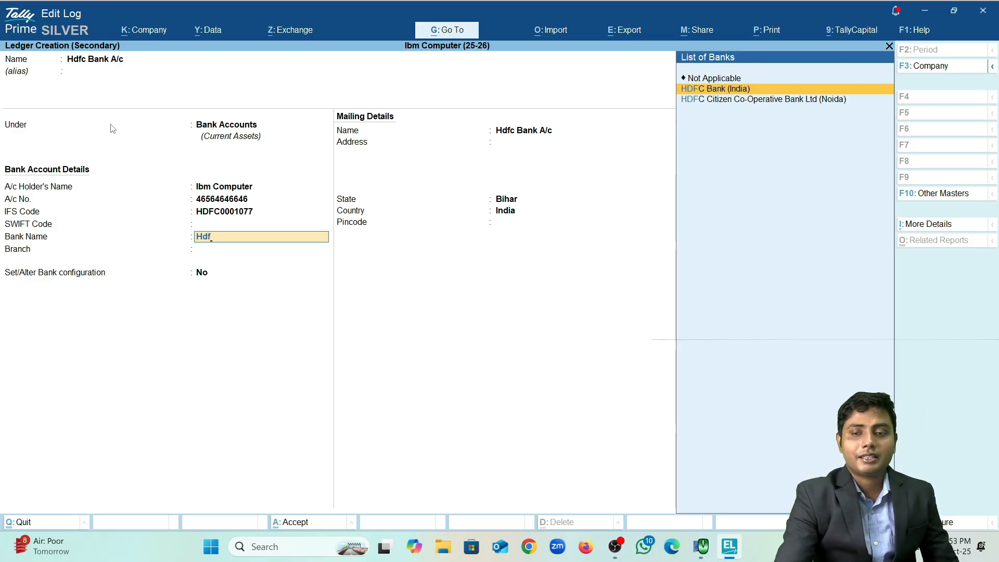
{"action": "key", "text": "Return"}
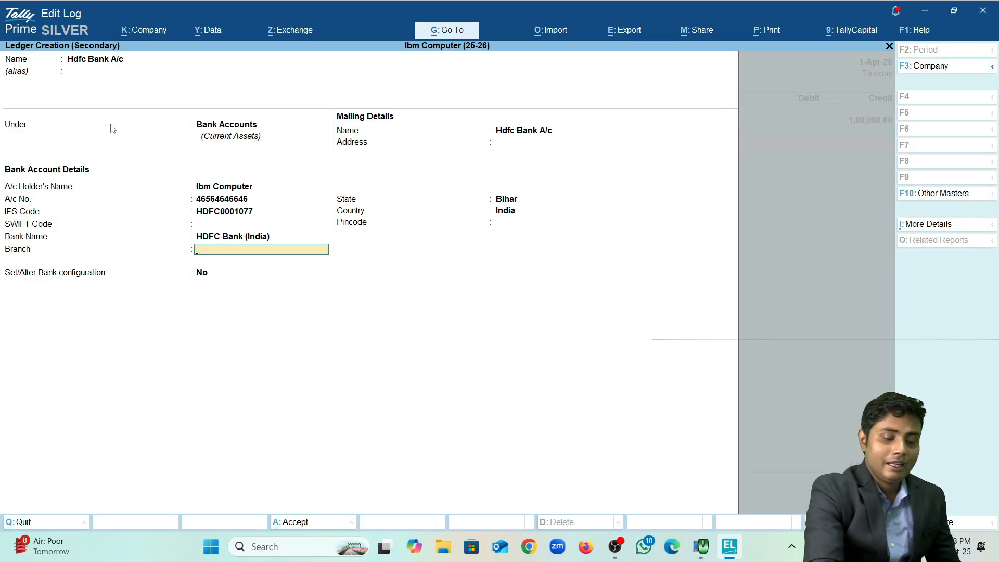
{"action": "key", "text": "BackSpace"}
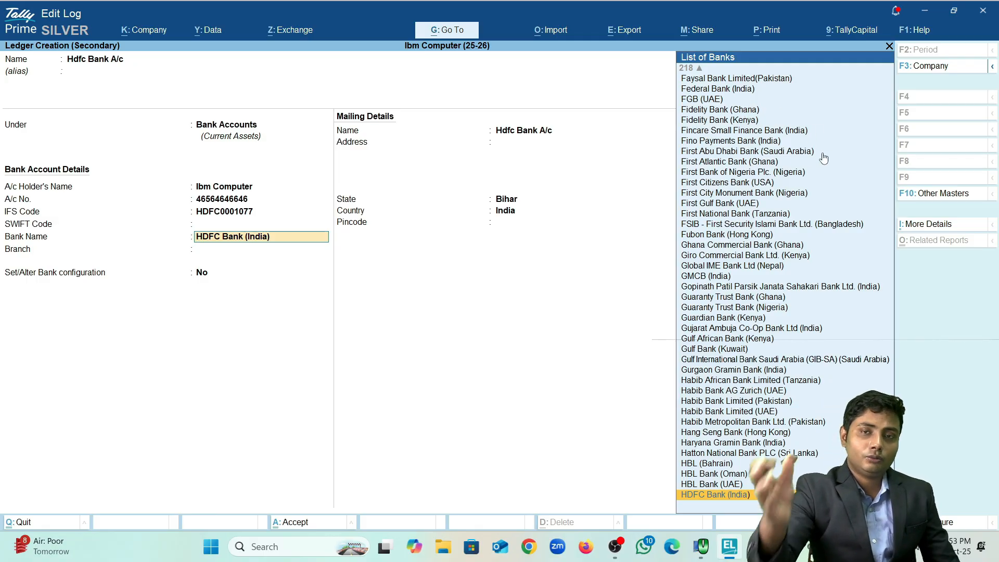
{"action": "key", "text": "Return"}
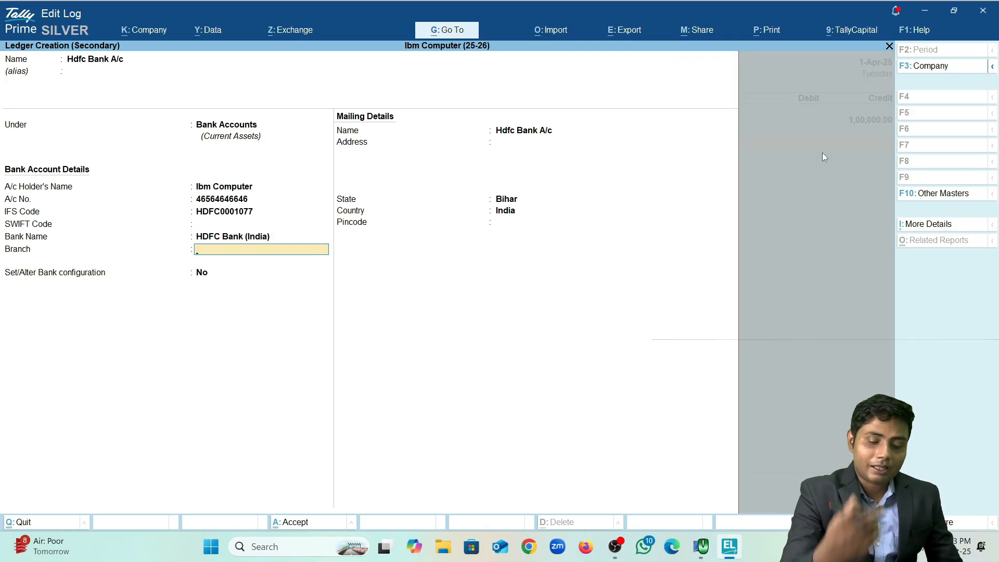
{"action": "key", "text": "Return"}
{"action": "key", "text": "Return"}
{"action": "key", "text": "Return"}
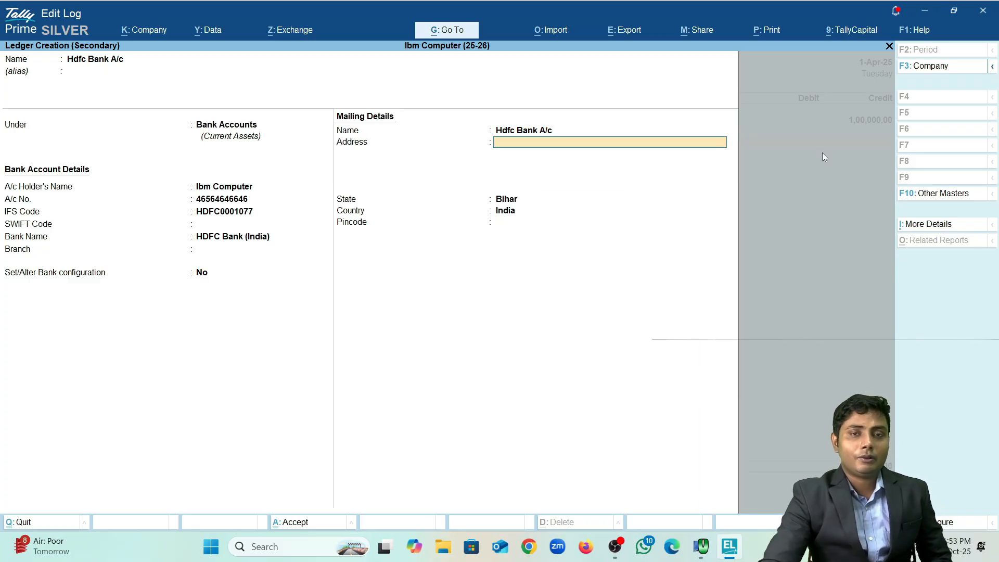
{"action": "key", "text": "Return"}
{"action": "key", "text": "Return"}
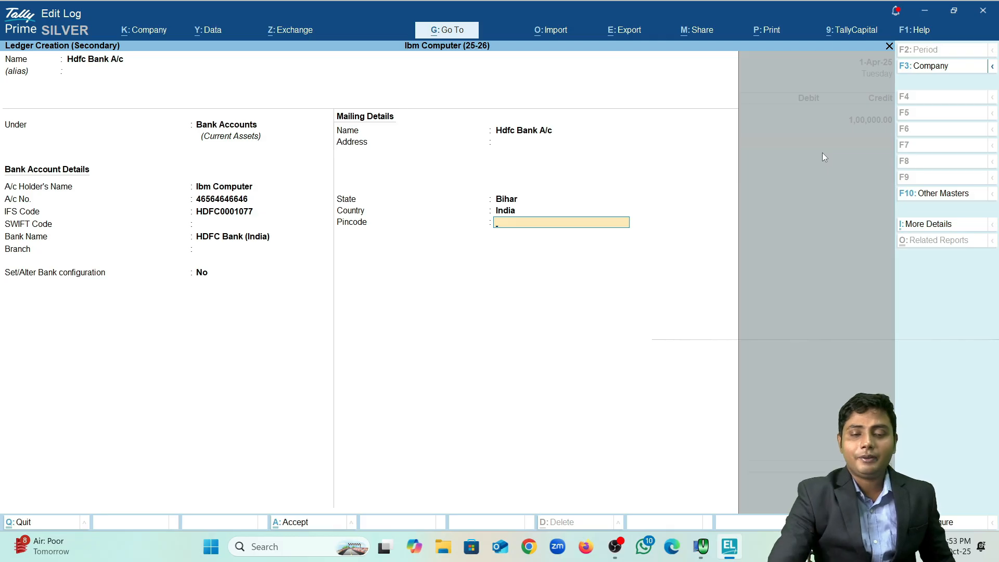
{"action": "key", "text": "Return"}
{"action": "key", "text": "Return"}
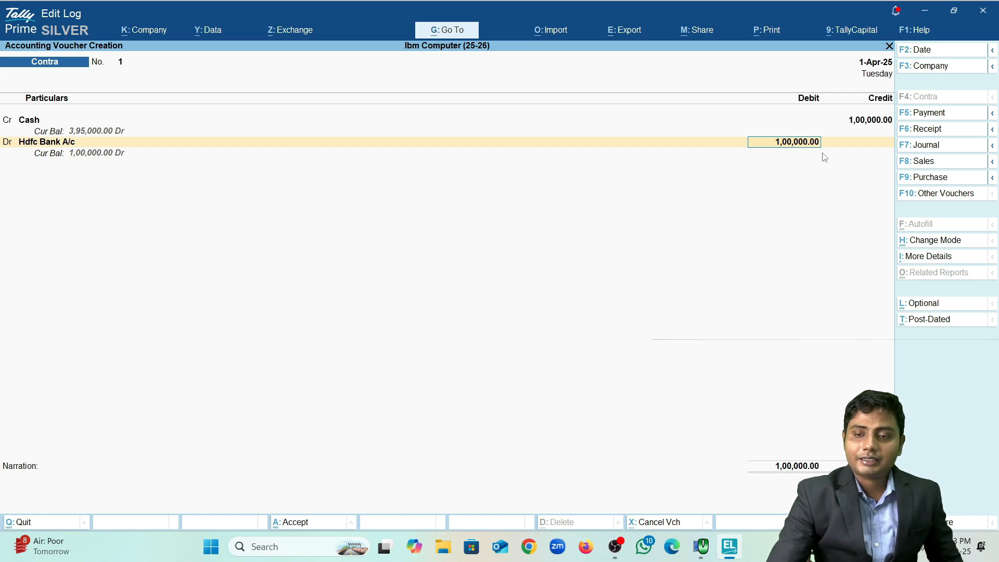
Step: Keep Cash as the Hdfc Bank A/c allocation type and bring up its cash denominations
{"action": "key", "text": "Return"}
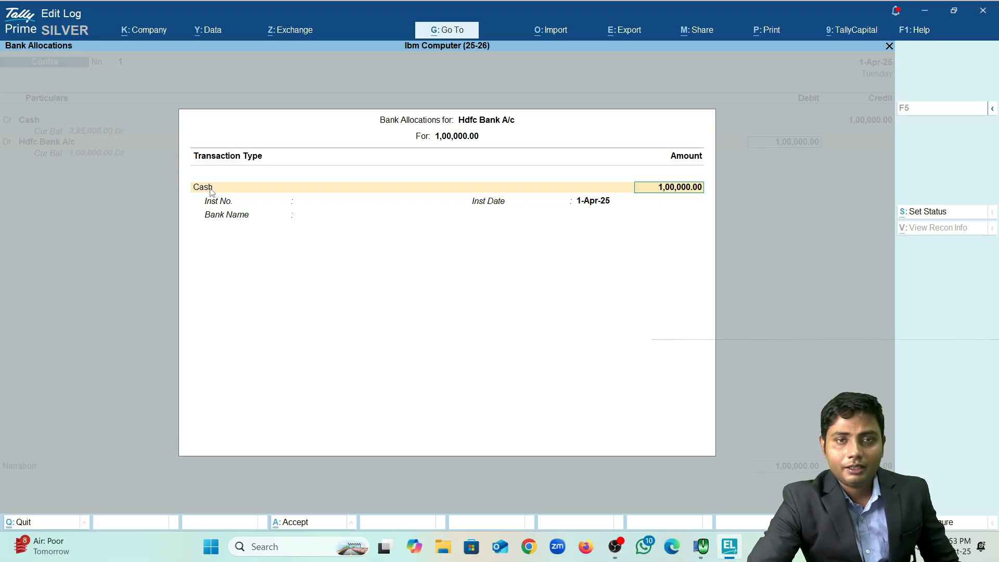
{"action": "key", "text": "Return"}
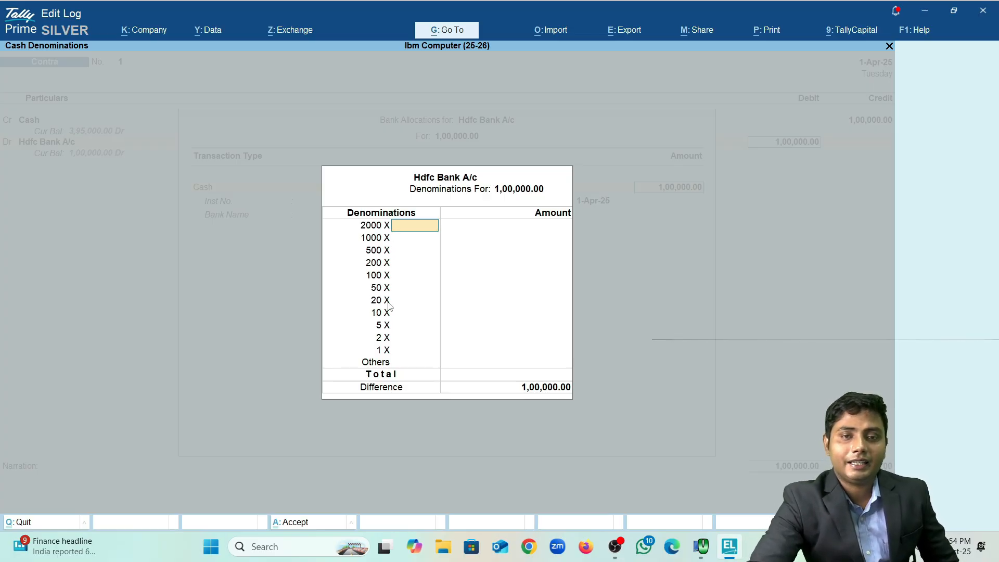
Step: Enter 199 notes of 500 in the cash denominations, correcting an initial 200
{"action": "key", "text": "Return"}
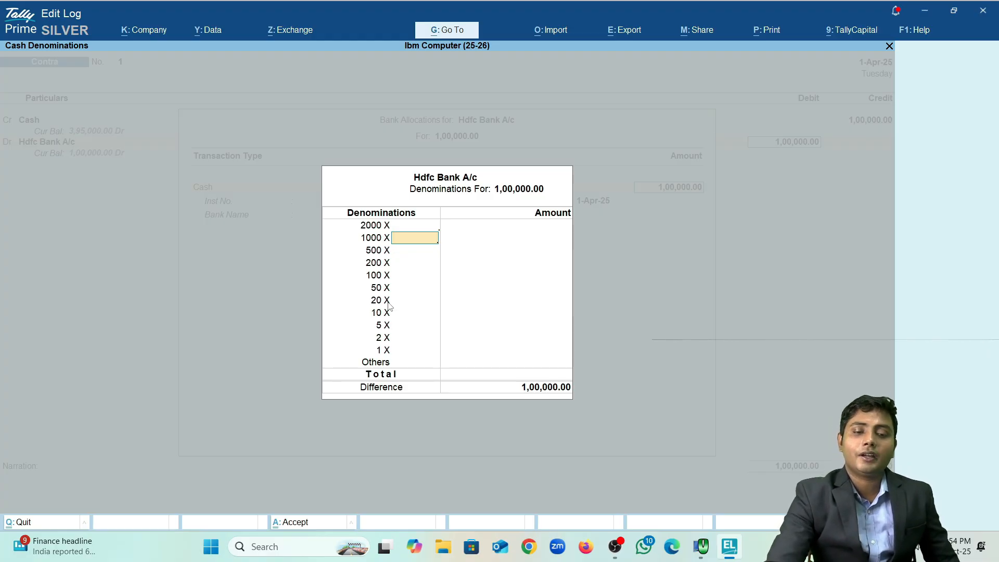
{"action": "key", "text": "Return"}
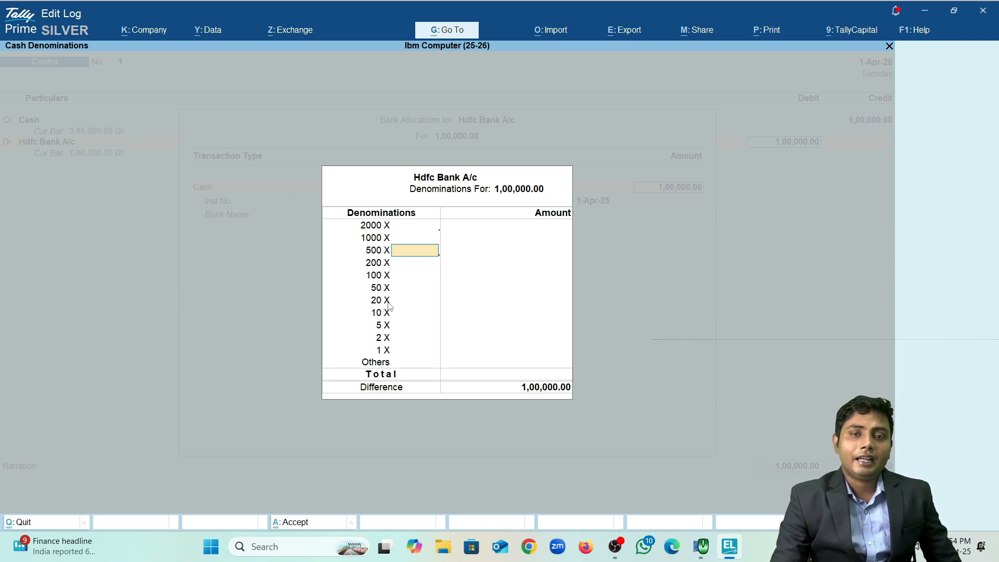
{"action": "key", "text": "Return"}
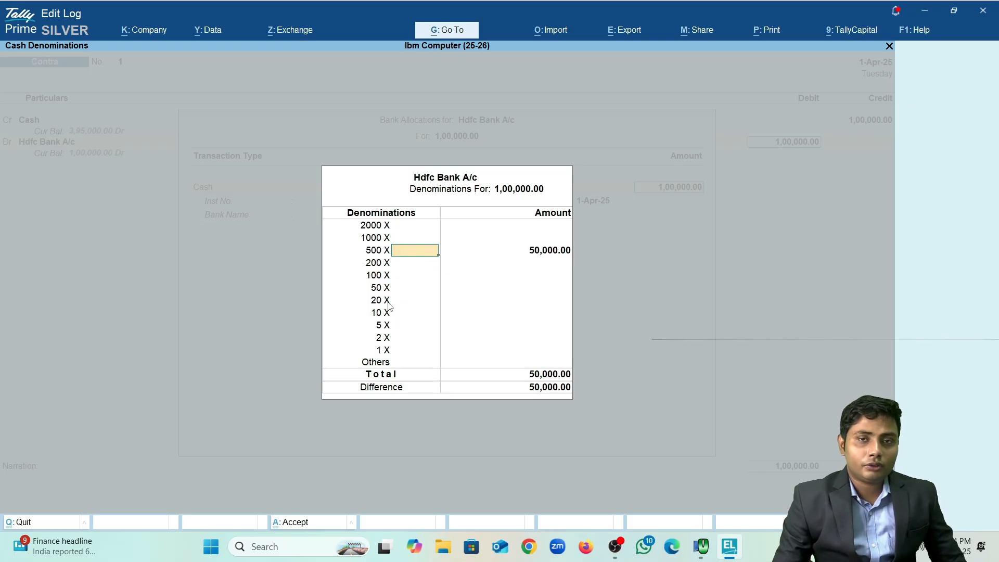
{"action": "type", "text": "200"}
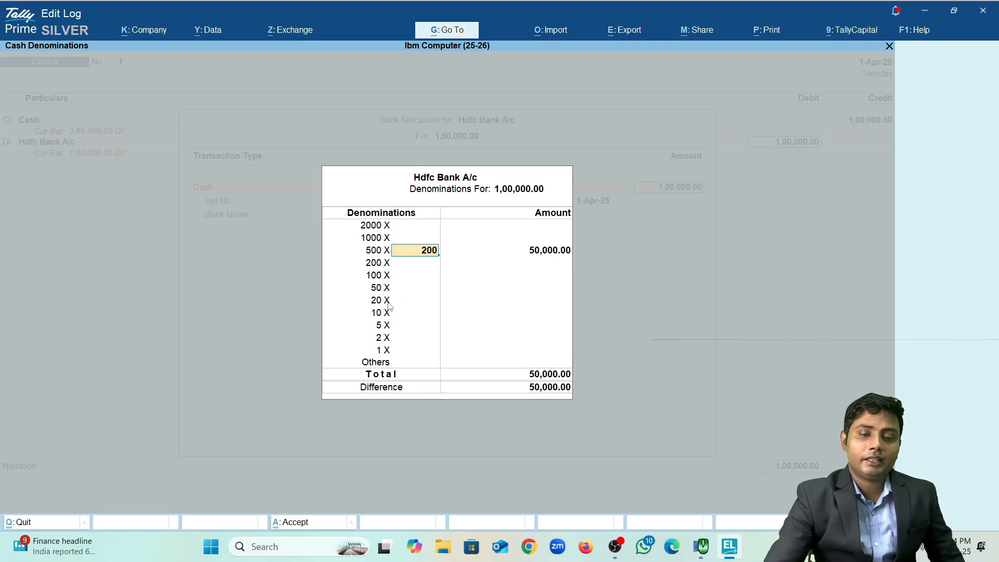
{"action": "key", "text": "Return"}
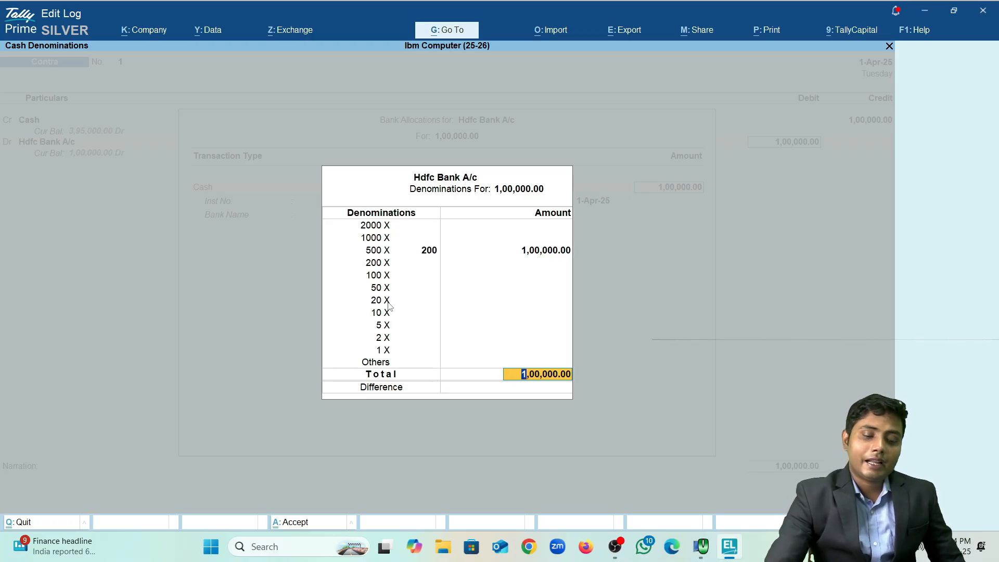
{"action": "key", "text": "BackSpace"}
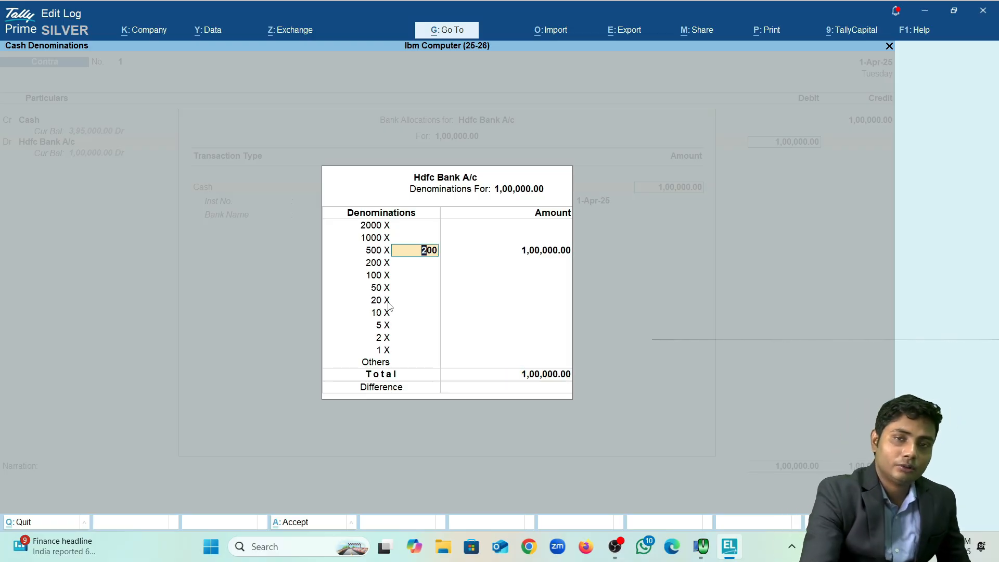
{"action": "type", "text": "199"}
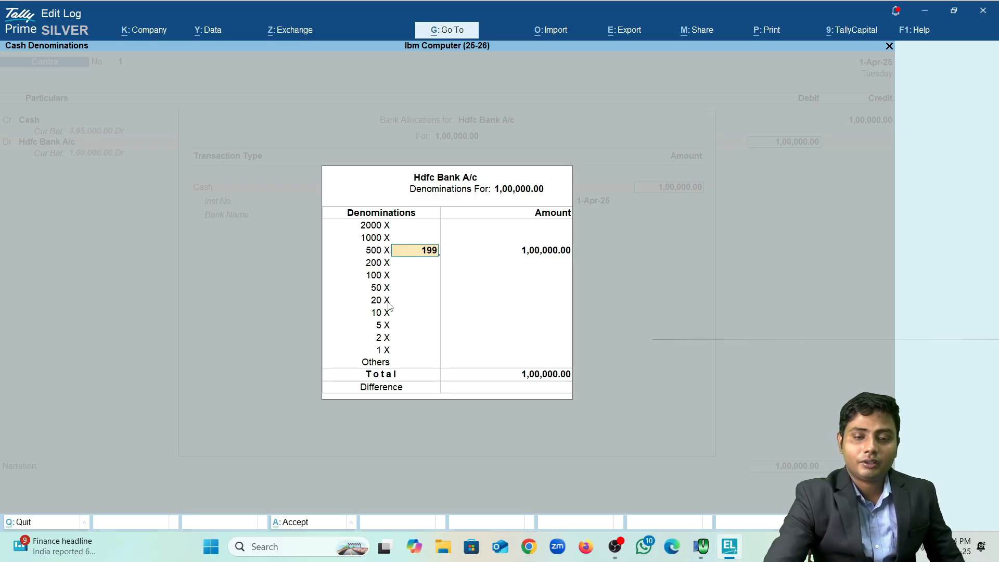
{"action": "key", "text": "Return"}
{"action": "key", "text": "Return"}
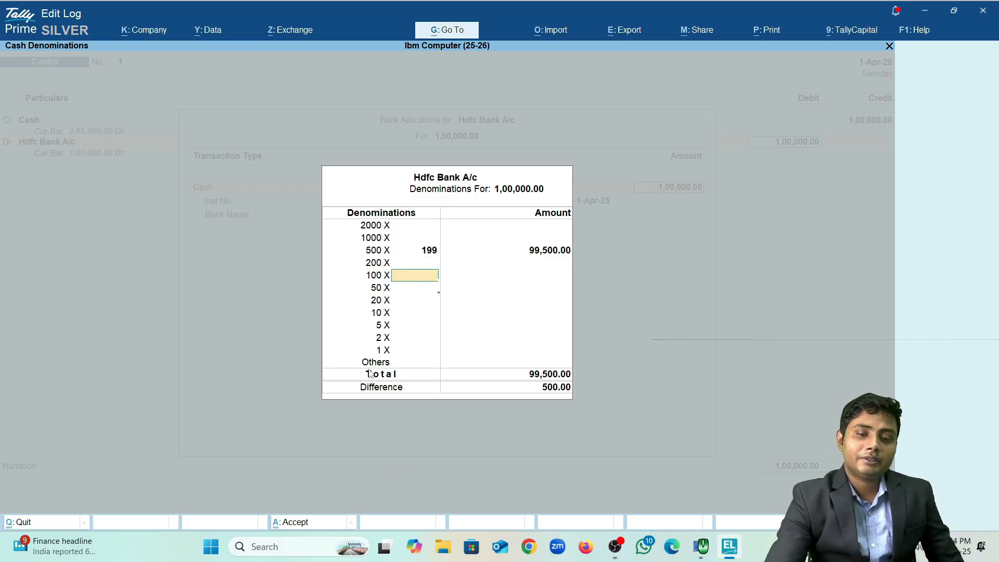
Step: Add 5 notes of 100 so the total balances at 1,00,000.00
{"action": "key", "text": "Return"}
{"action": "key", "text": "Return"}
{"action": "key", "text": "Return"}
{"action": "key", "text": "Return"}
{"action": "key", "text": "Return"}
{"action": "key", "text": "Return"}
{"action": "key", "text": "Return"}
{"action": "key", "text": "Return"}
{"action": "key", "text": "Return"}
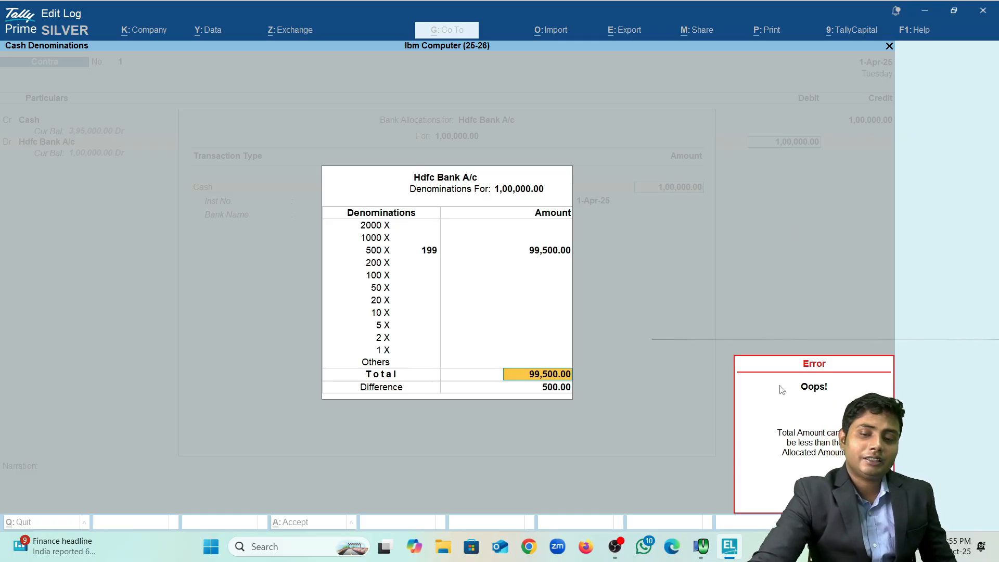
{"action": "key", "text": "Up"}
{"action": "key", "text": "Up"}
{"action": "key", "text": "Up"}
{"action": "key", "text": "Up"}
{"action": "key", "text": "Up"}
{"action": "key", "text": "Up"}
{"action": "key", "text": "Up"}
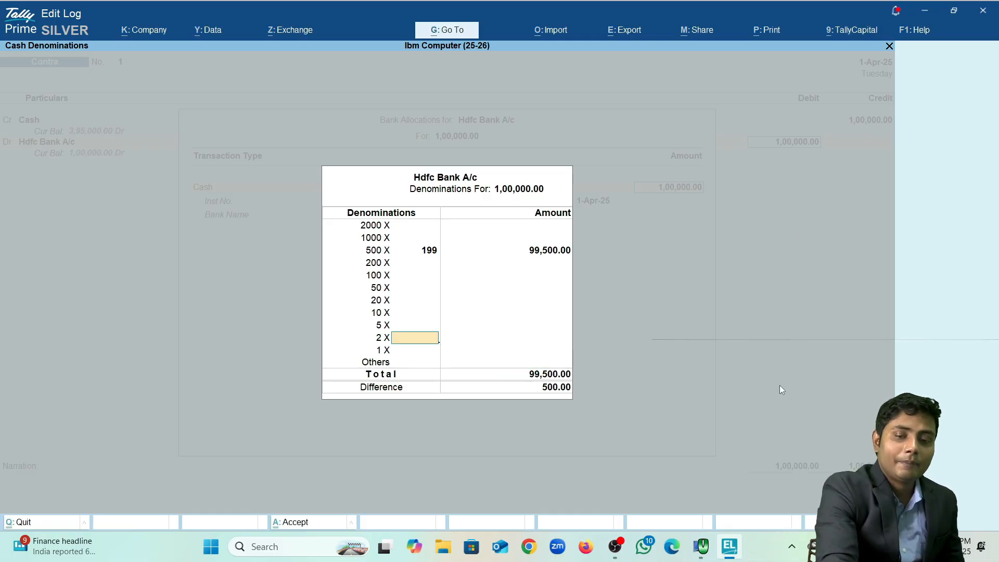
{"action": "key", "text": "Up"}
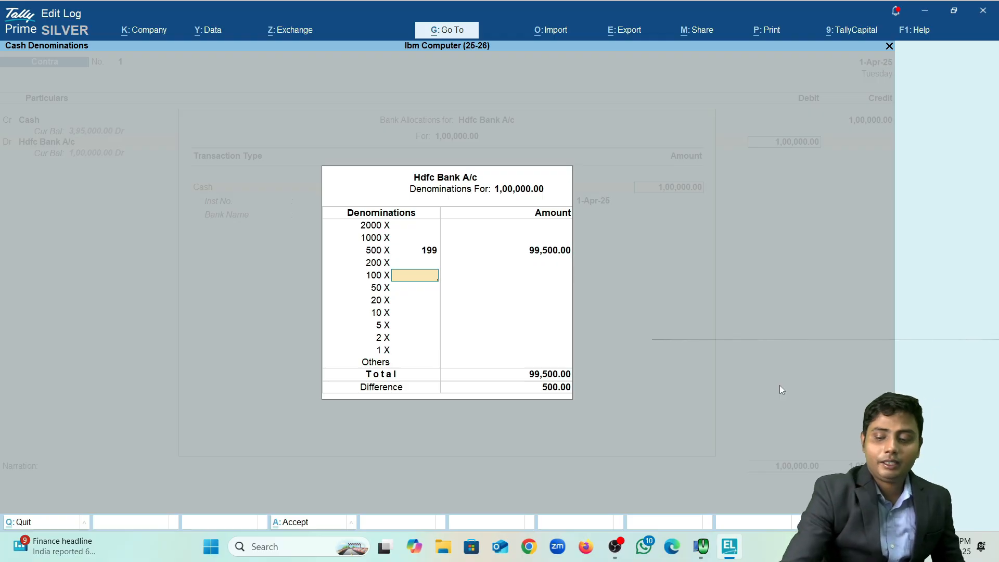
{"action": "type", "text": "5"}
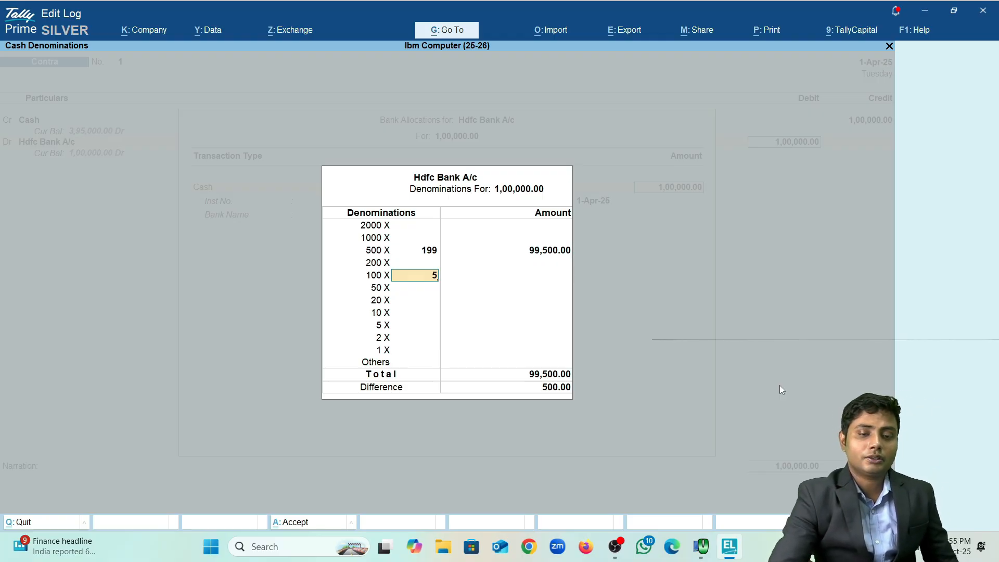
{"action": "key", "text": "Return"}
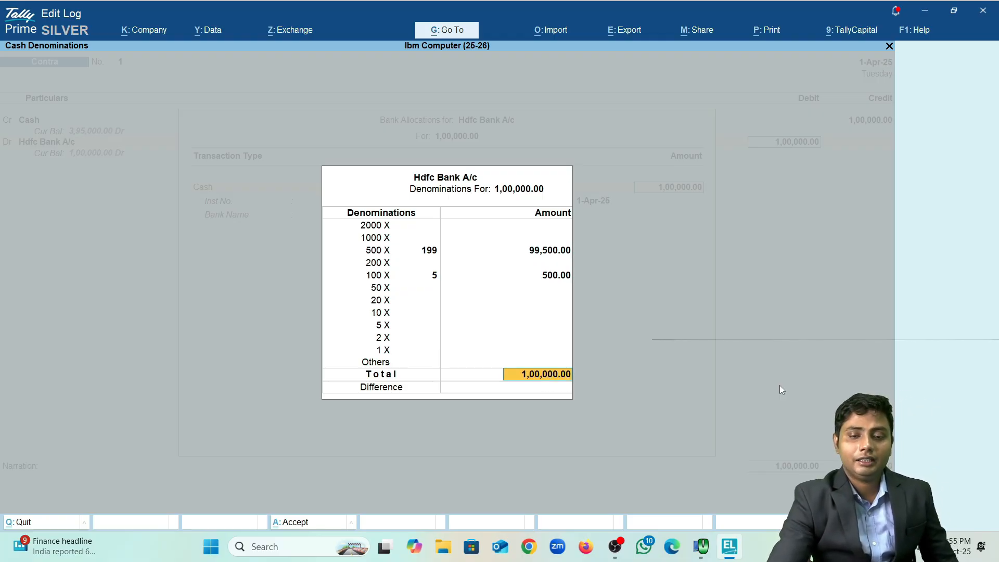
Step: Close the cash denominations and bank allocations to return to the voucher
{"action": "key", "text": "Return"}
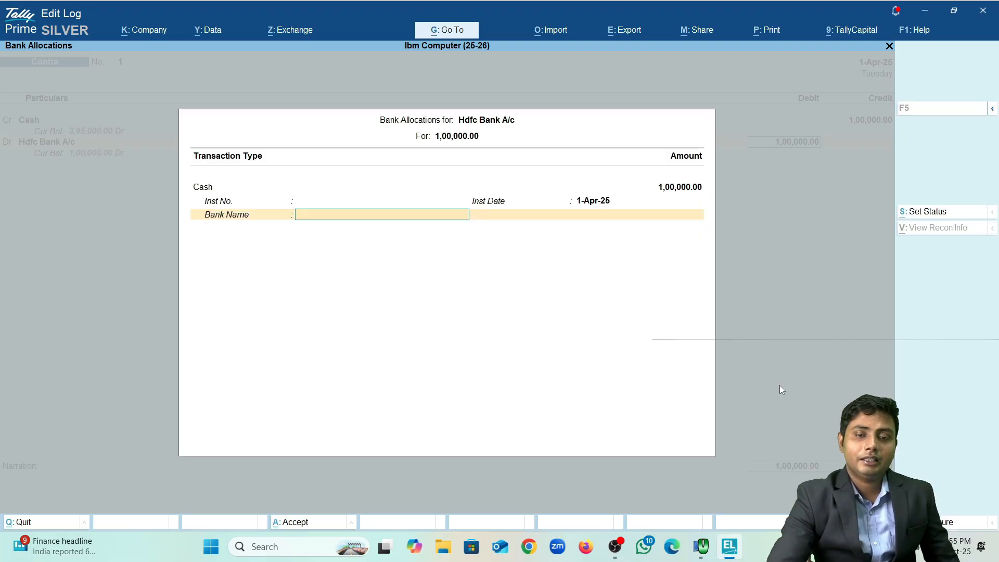
{"action": "key", "text": "Return"}
{"action": "key", "text": "Return"}
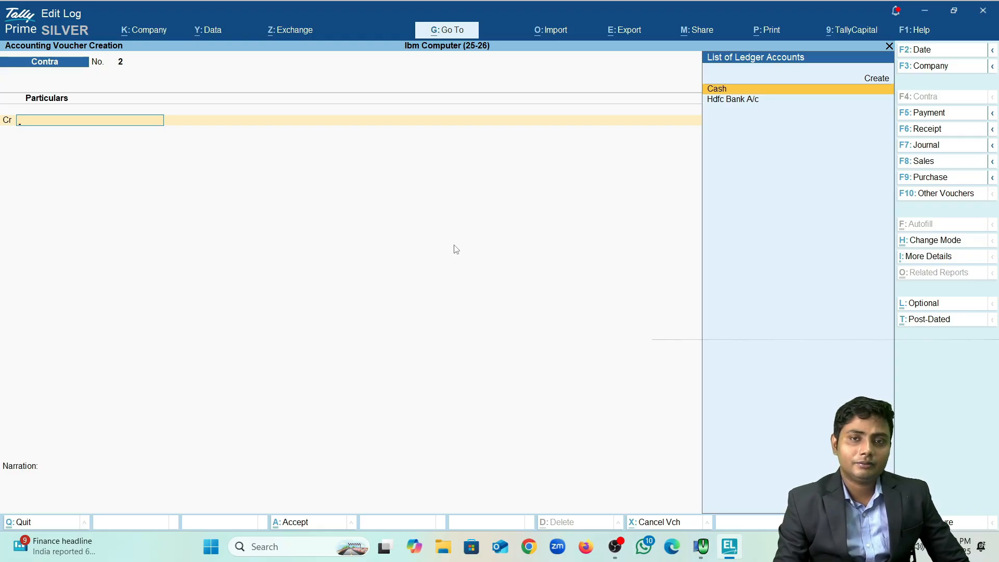
Step: Credit Hdfc Bank A/c with 20,000 on Contra voucher No. 2
{"action": "key", "text": "Down"}
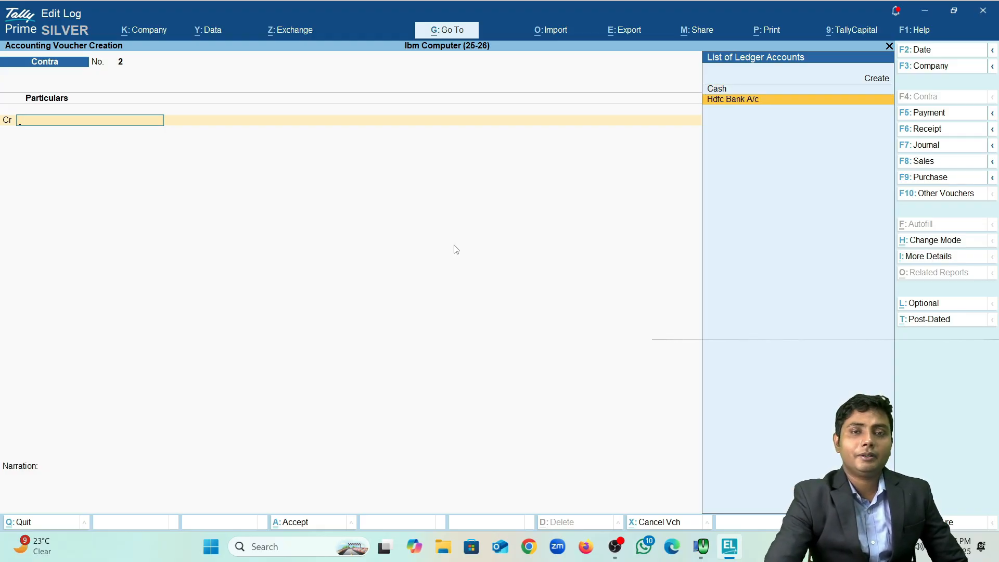
{"action": "key", "text": "Return"}
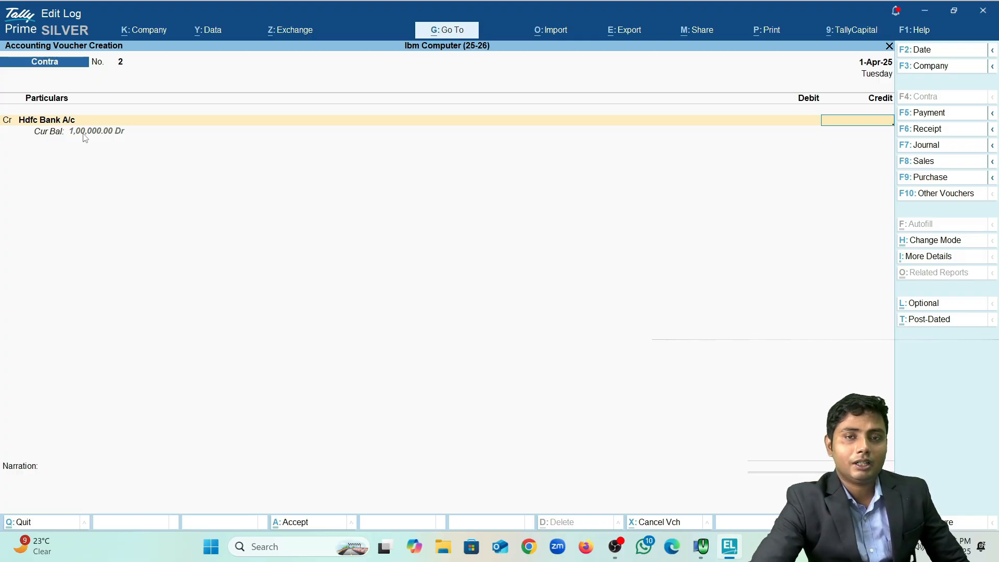
{"action": "type", "text": "20,000"}
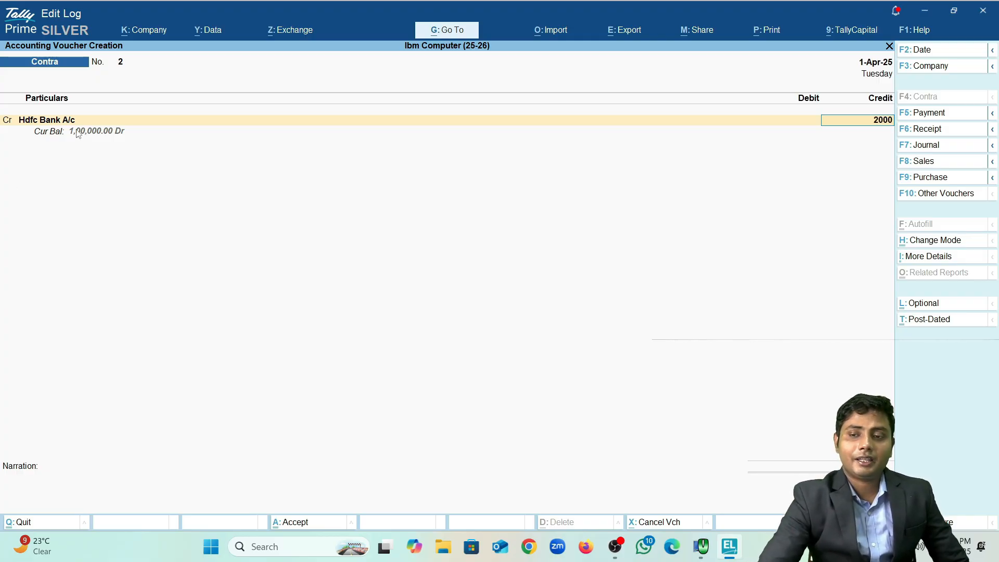
{"action": "key", "text": "Return"}
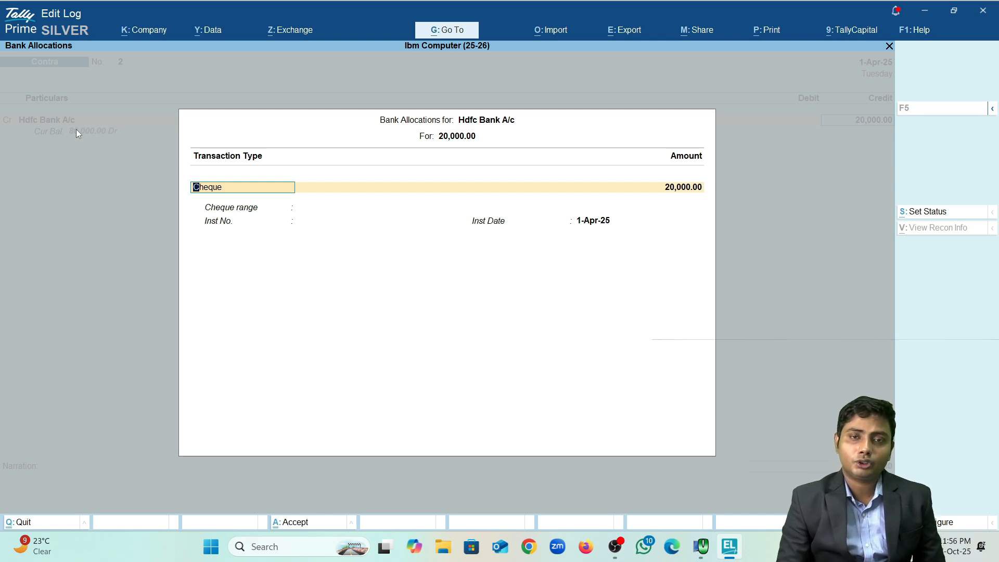
Step: Set the 20,000.00 Hdfc Bank allocation to transaction type Cheque and accept it
{"action": "key", "text": "BackSpace"}
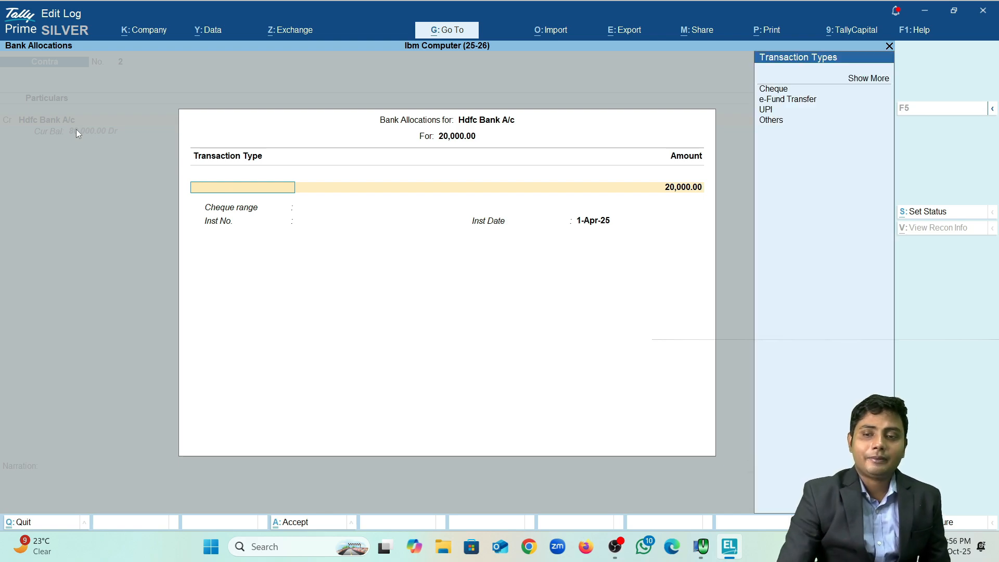
{"action": "key", "text": "Down"}
{"action": "key", "text": "Down"}
{"action": "key", "text": "Down"}
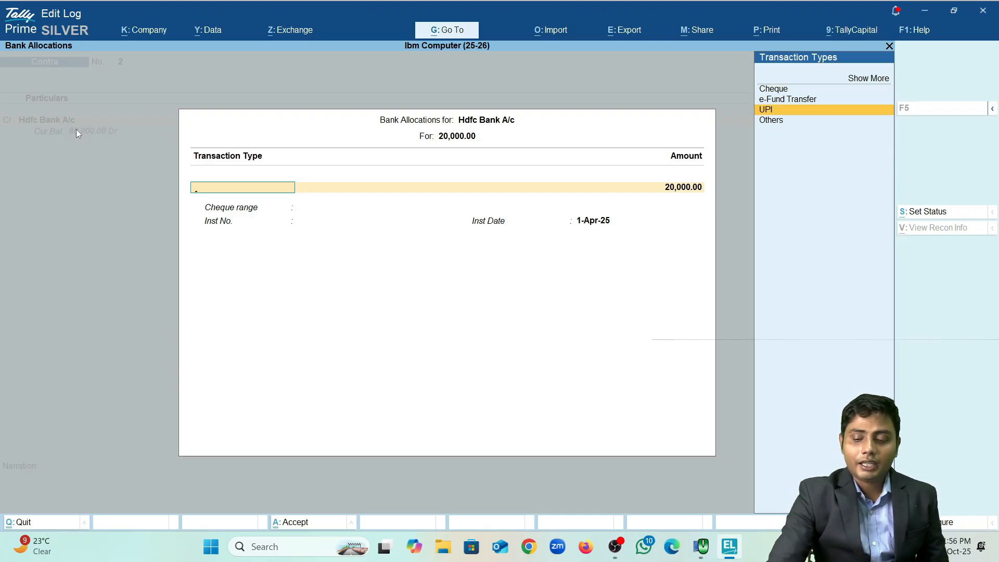
{"action": "key", "text": "Up"}
{"action": "key", "text": "Up"}
{"action": "key", "text": "Up"}
{"action": "key", "text": "Return"}
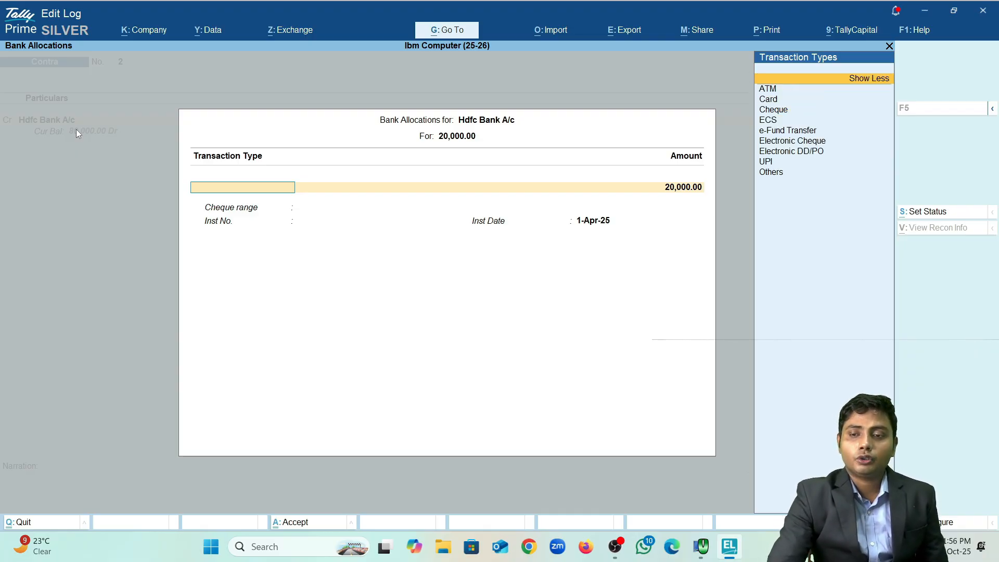
{"action": "key", "text": "Down"}
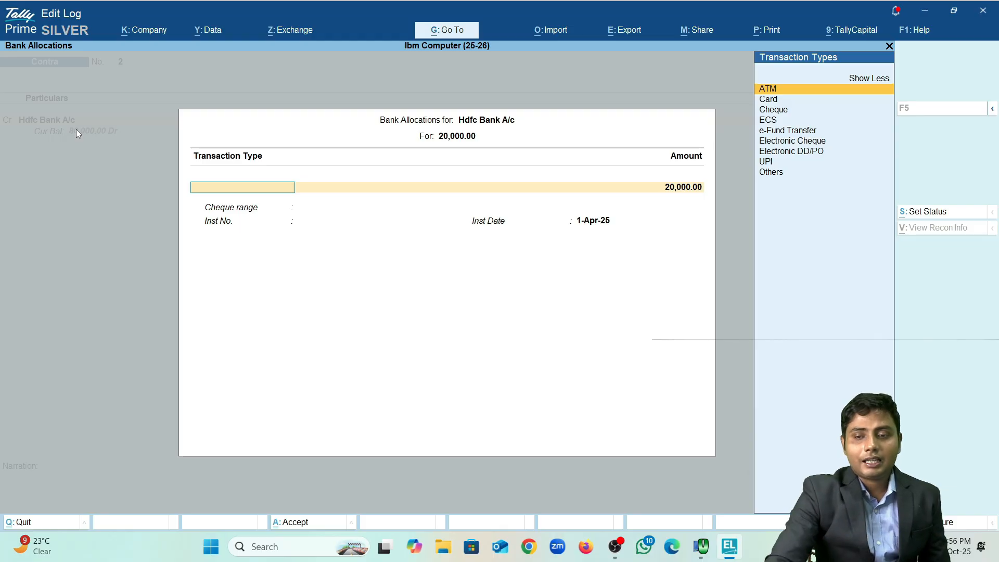
{"action": "key", "text": "Down"}
{"action": "key", "text": "Down"}
{"action": "key", "text": "Return"}
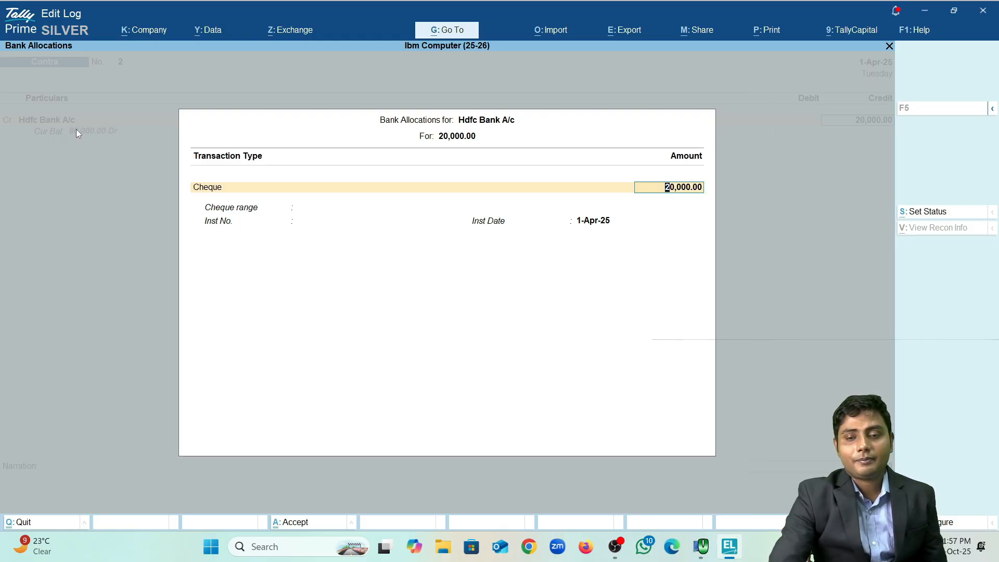
{"action": "key", "text": "Return"}
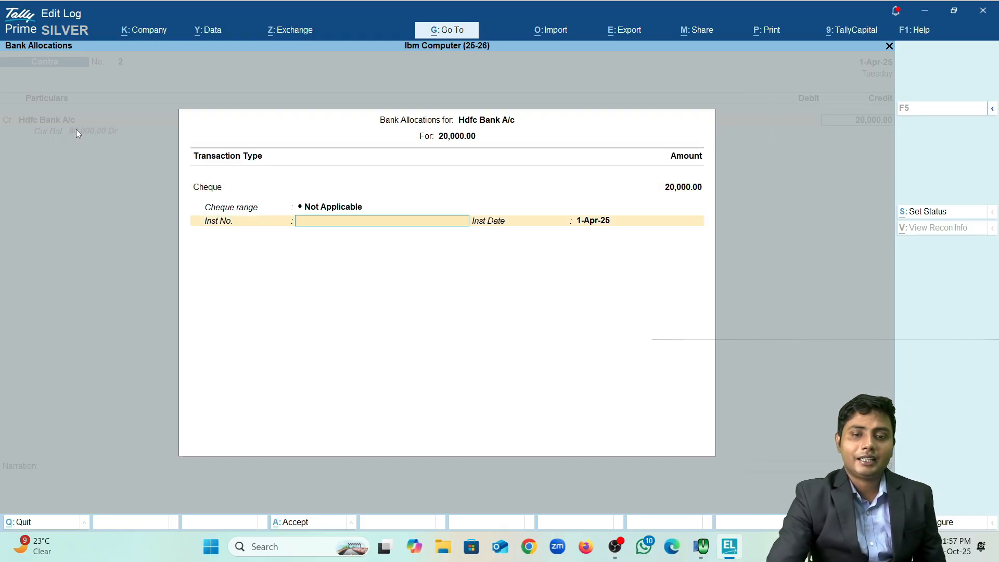
{"action": "key", "text": "Return"}
{"action": "key", "text": "Return"}
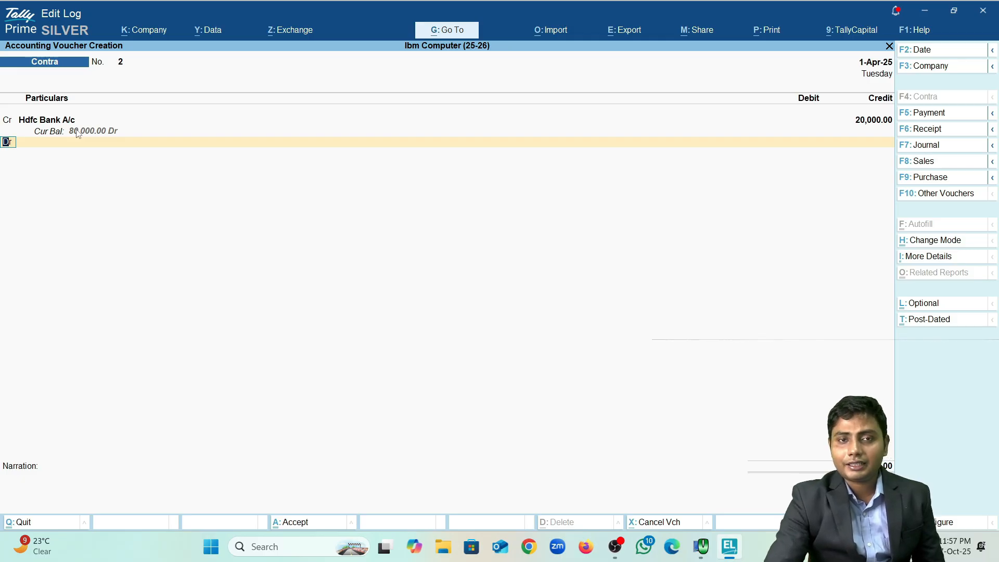
Step: Debit Cash 20,000.00 and save Contra voucher No. 2
{"action": "key", "text": "Return"}
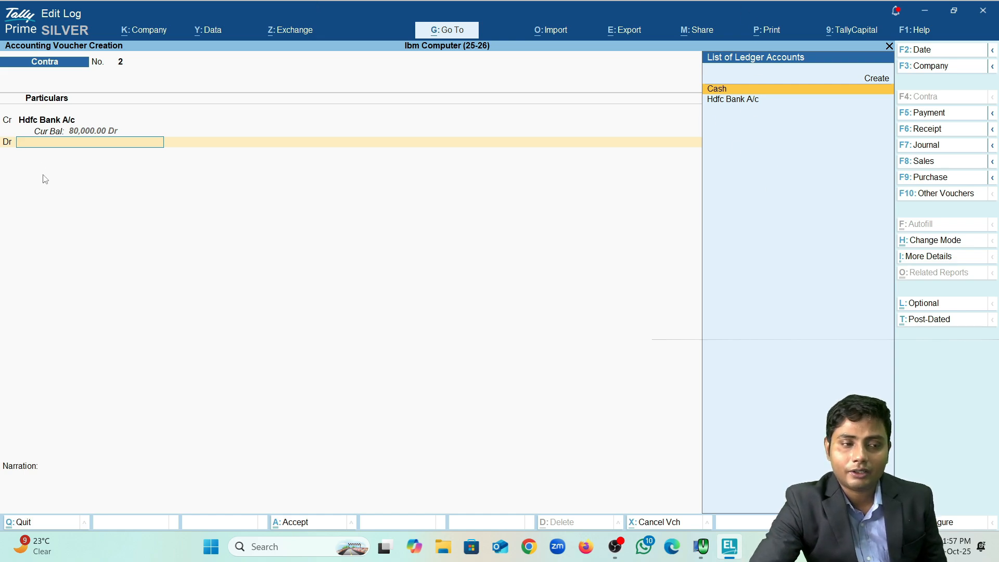
{"action": "key", "text": "Return"}
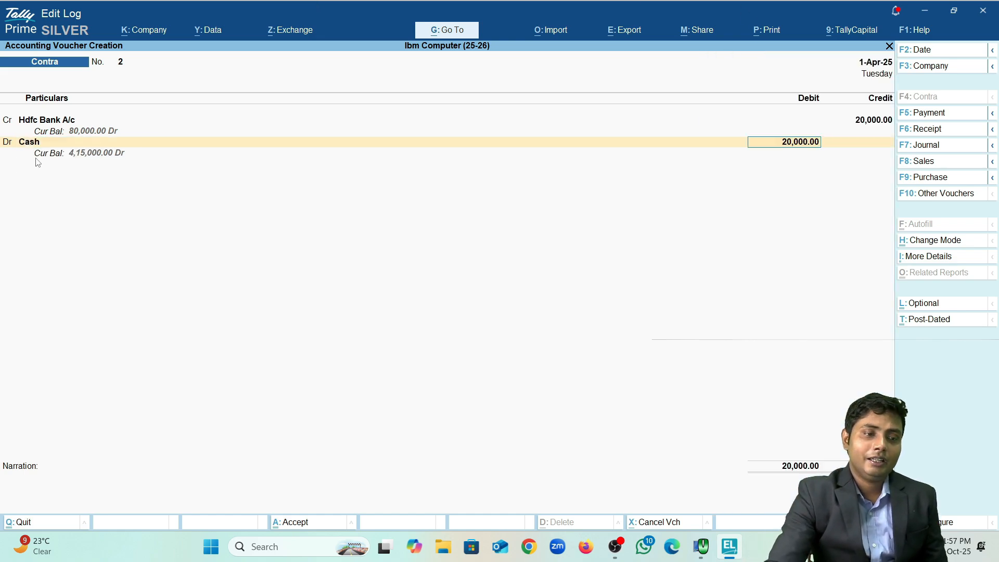
{"action": "key", "text": "Return"}
{"action": "key", "text": "Return"}
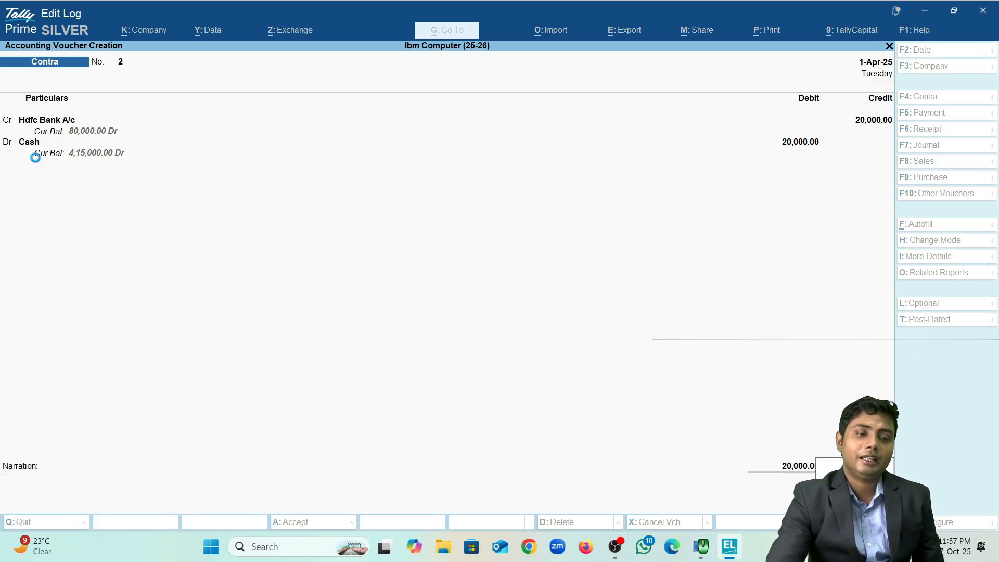
{"action": "key", "text": "Return"}
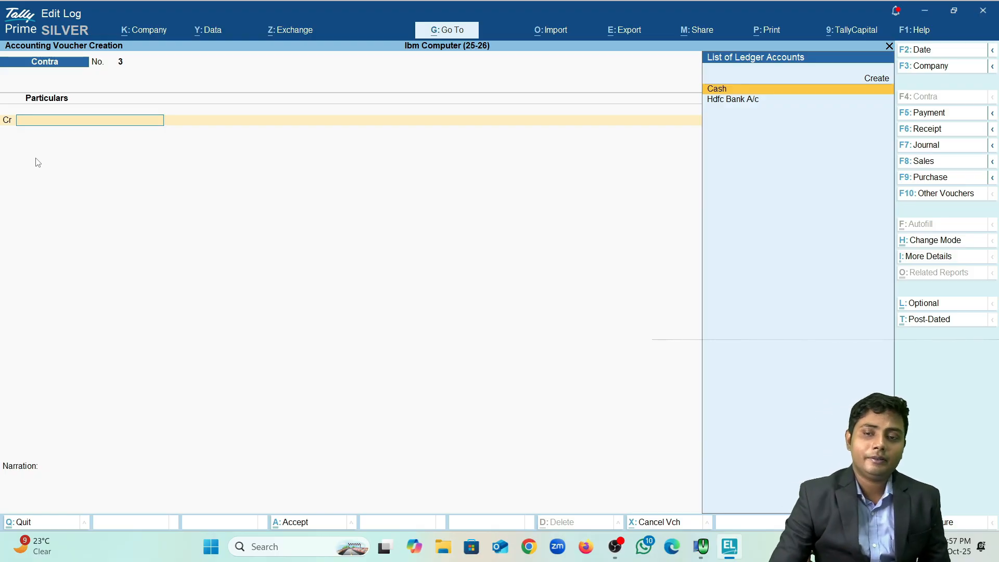
Step: Quit the half-started 'Sb' ledger and put Hdfc Bank A/c on the credit line
{"action": "key", "text": "Up"}
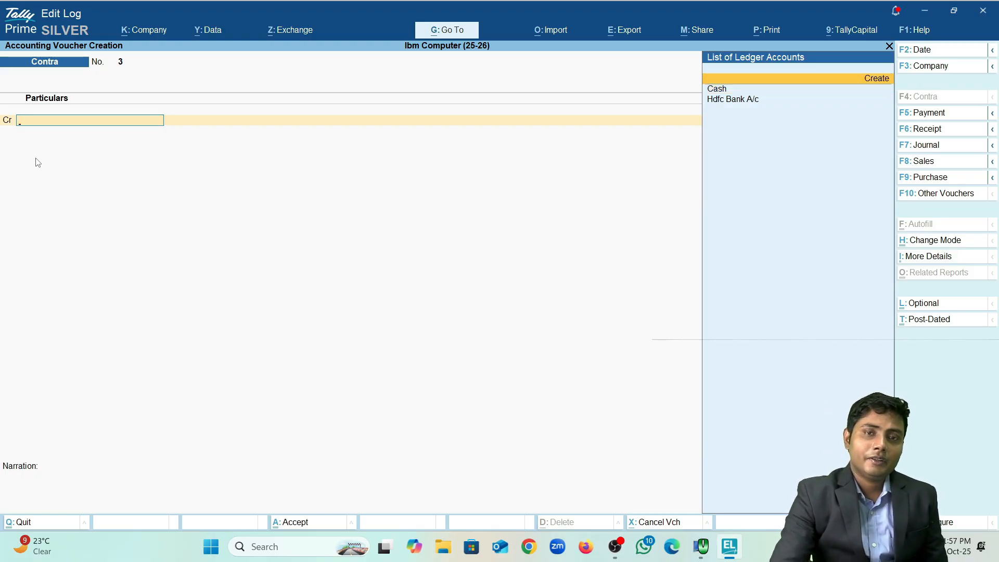
{"action": "key", "text": "Return"}
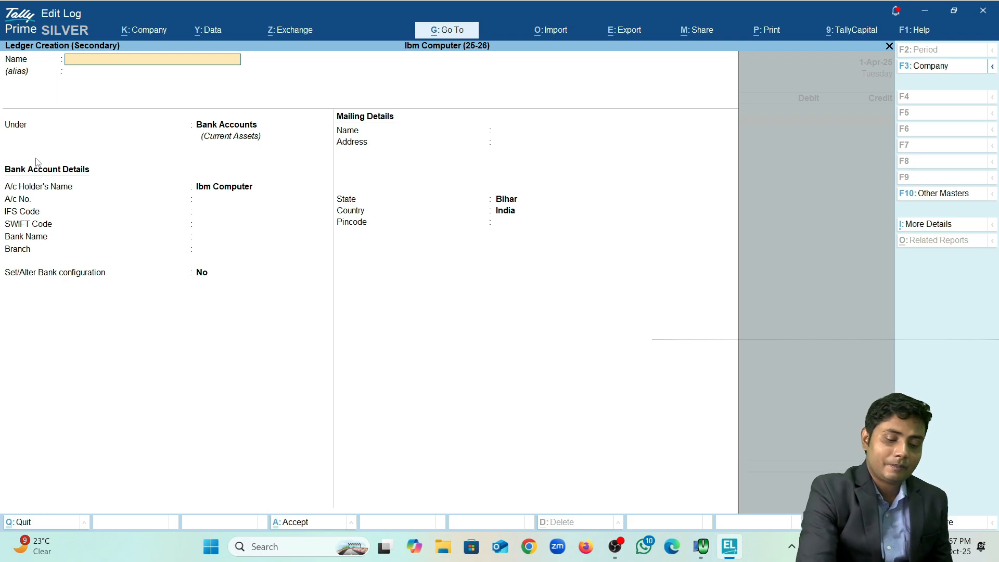
{"action": "type", "text": "Sb"}
{"action": "key", "text": "Escape"}
{"action": "key", "text": "Escape"}
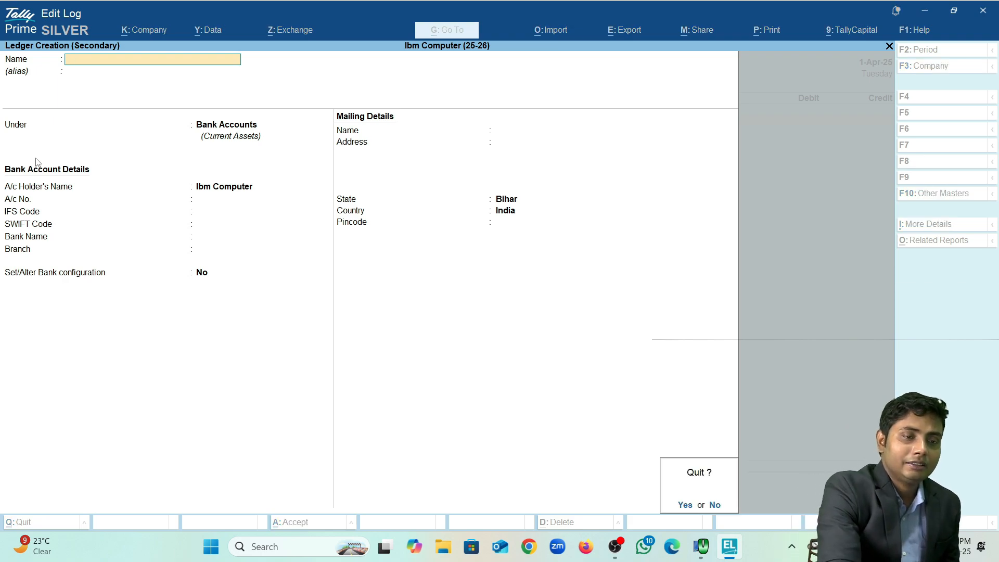
{"action": "key", "text": "Return"}
{"action": "key", "text": "Up"}
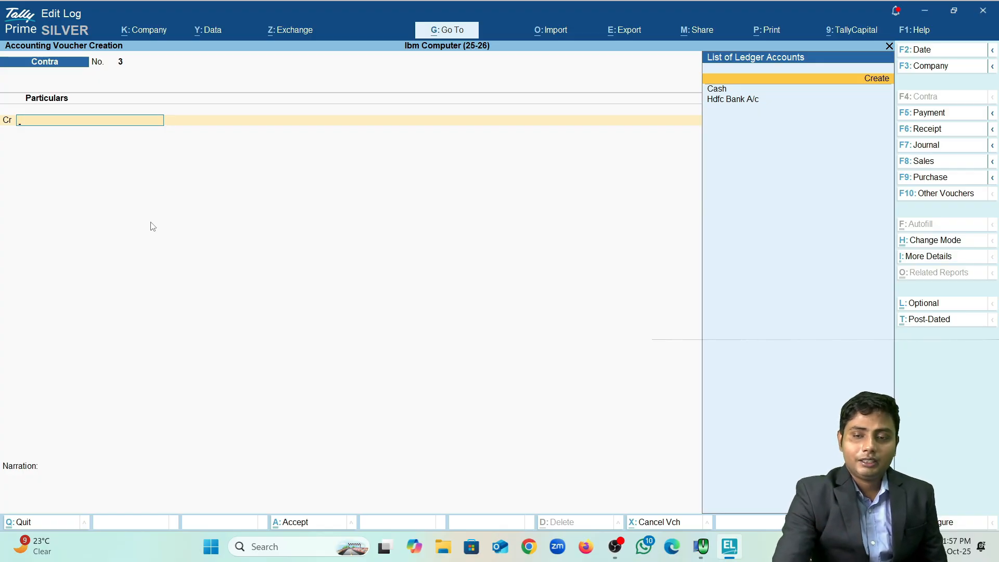
{"action": "key", "text": "Down"}
{"action": "key", "text": "Down"}
{"action": "key", "text": "Return"}
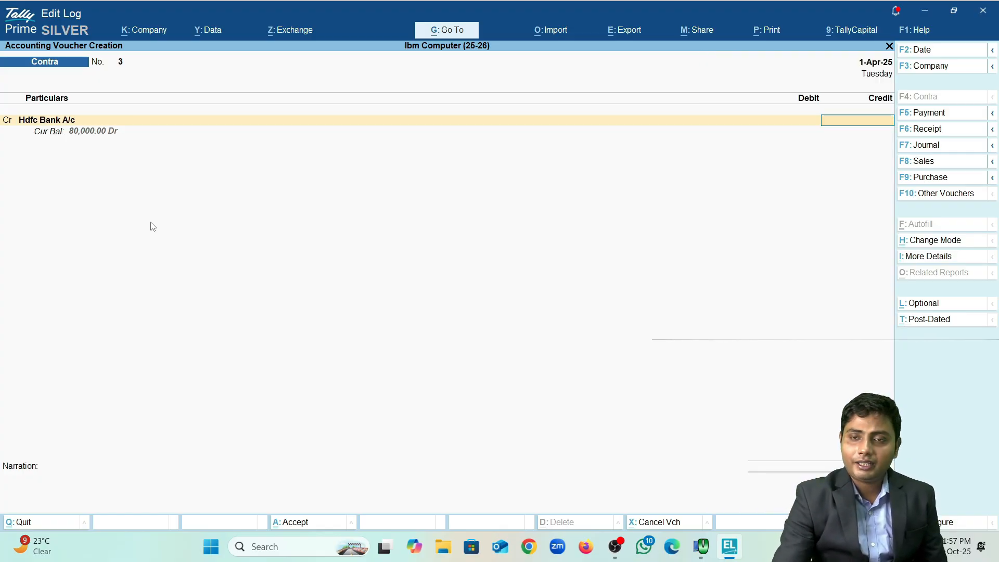
Step: Credit Hdfc Bank A/c 10,000 with an e-Fund Transfer bank allocation
{"action": "type", "text": "10,000"}
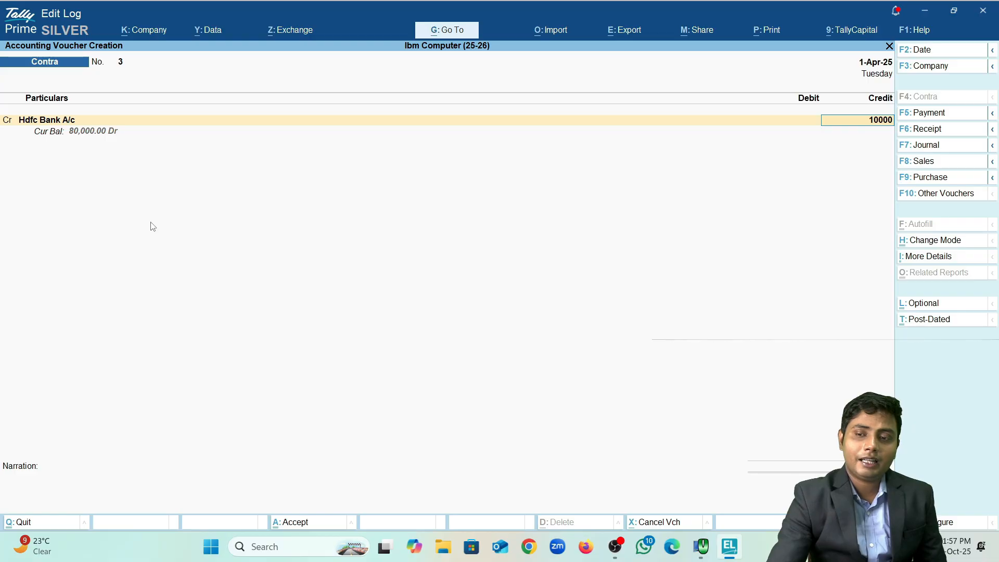
{"action": "key", "text": "Return"}
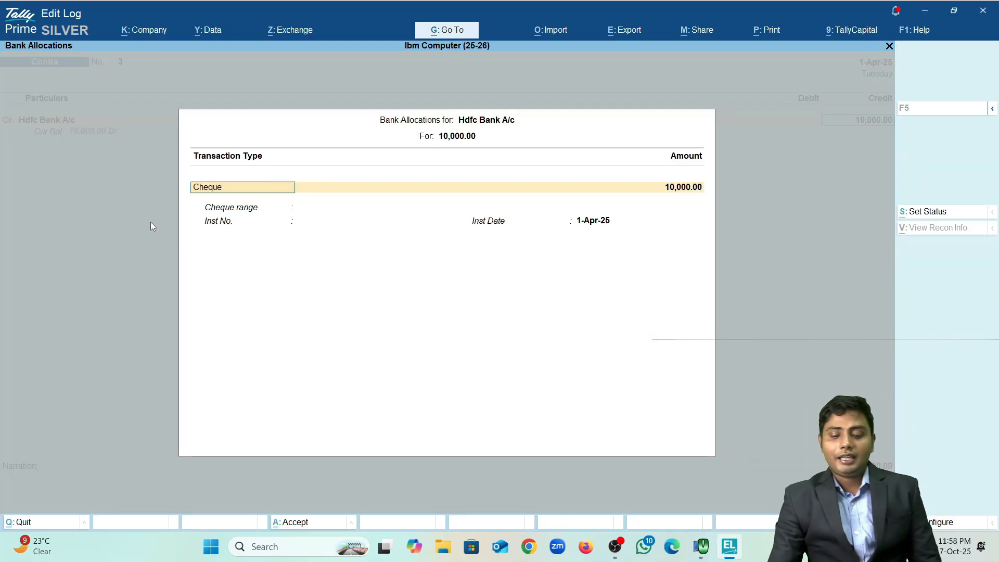
{"action": "key", "text": "BackSpace"}
{"action": "key", "text": "Down"}
{"action": "key", "text": "Down"}
{"action": "key", "text": "Return"}
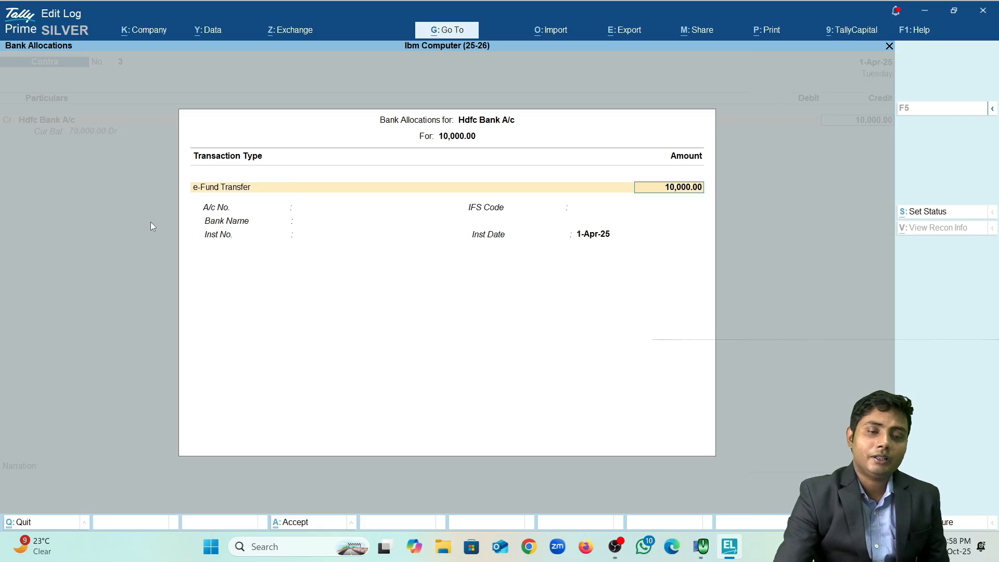
{"action": "key", "text": "Return"}
{"action": "key", "text": "Return"}
{"action": "key", "text": "Return"}
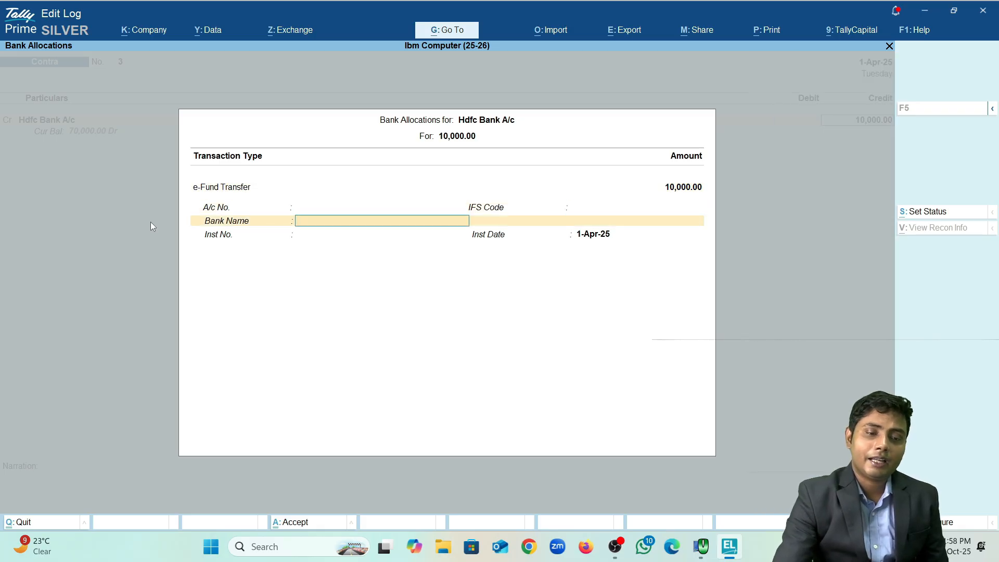
{"action": "key", "text": "Return"}
{"action": "key", "text": "Return"}
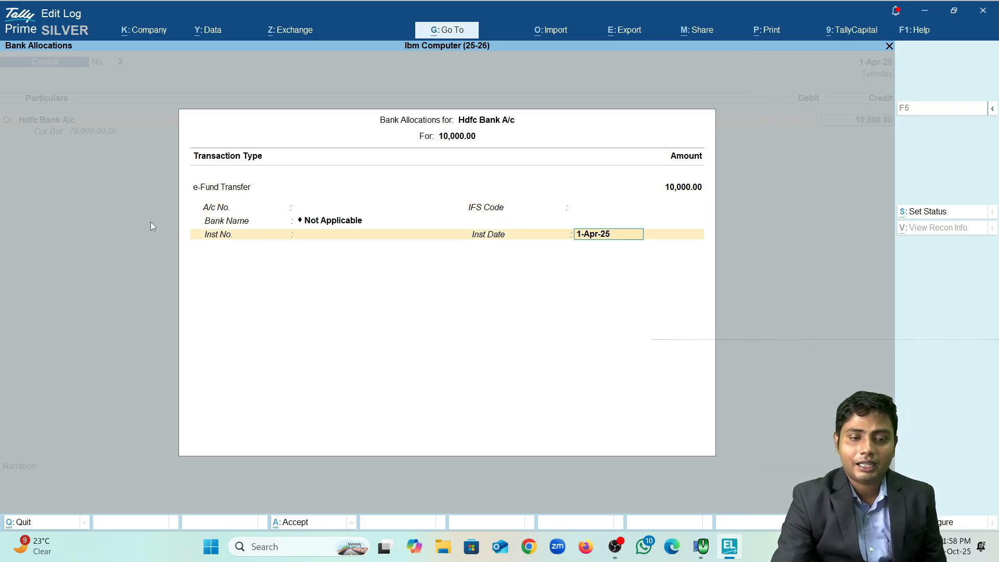
{"action": "key", "text": "Return"}
{"action": "key", "text": "Return"}
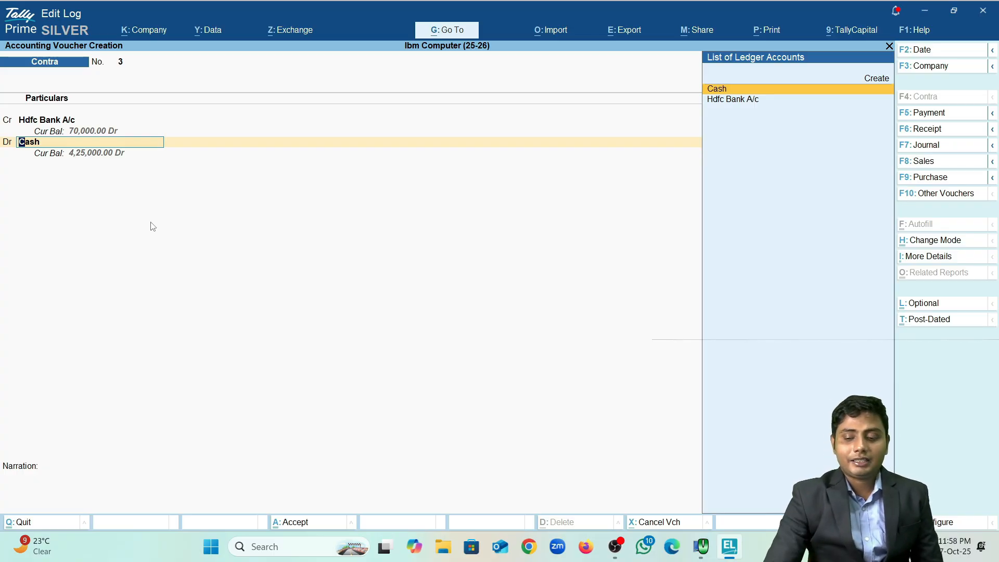
Step: Create an 'Sbi A/c' ledger under Bank Accounts with its account number, and debit it 10,000 as an e-Fund Transfer
{"action": "key", "text": "Up"}
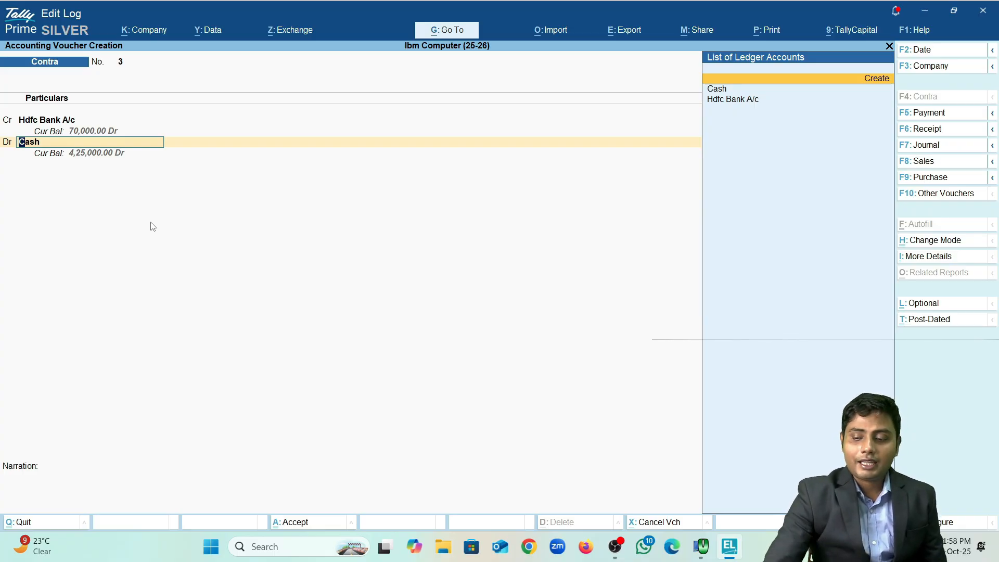
{"action": "key", "text": "Return"}
{"action": "type", "text": "S"}
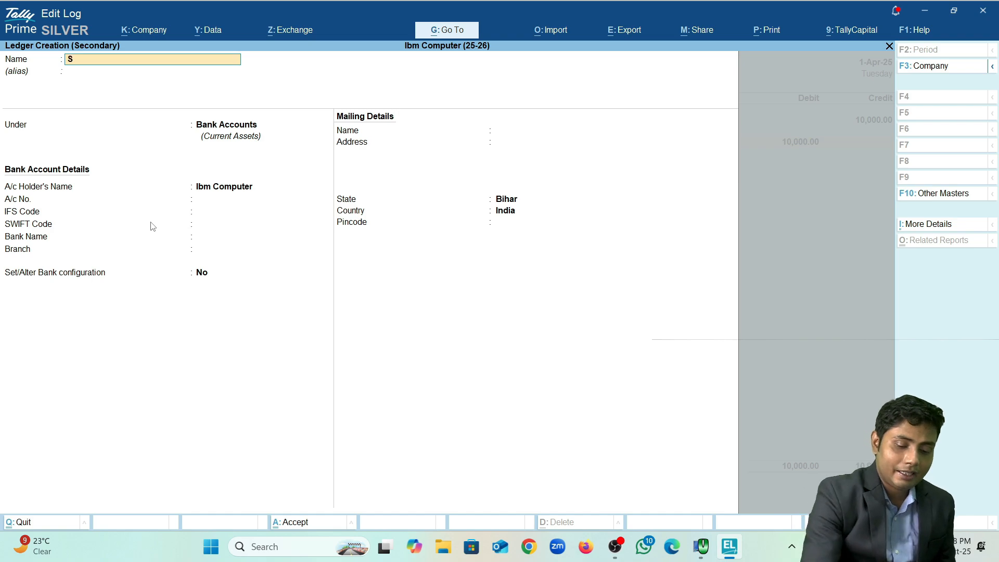
{"action": "type", "text": "bi a/"}
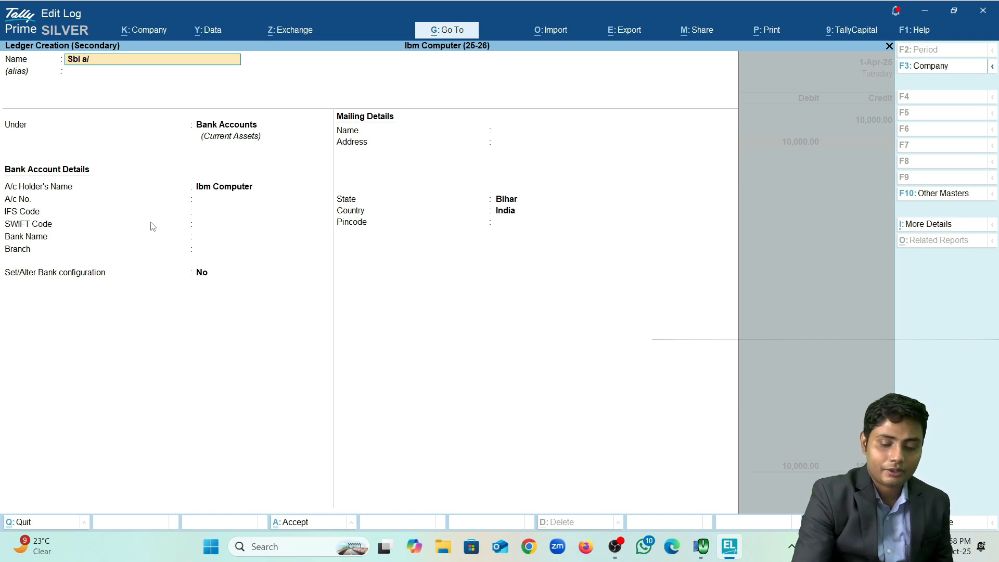
{"action": "type", "text": "c"}
{"action": "key", "text": "Return"}
{"action": "key", "text": "Return"}
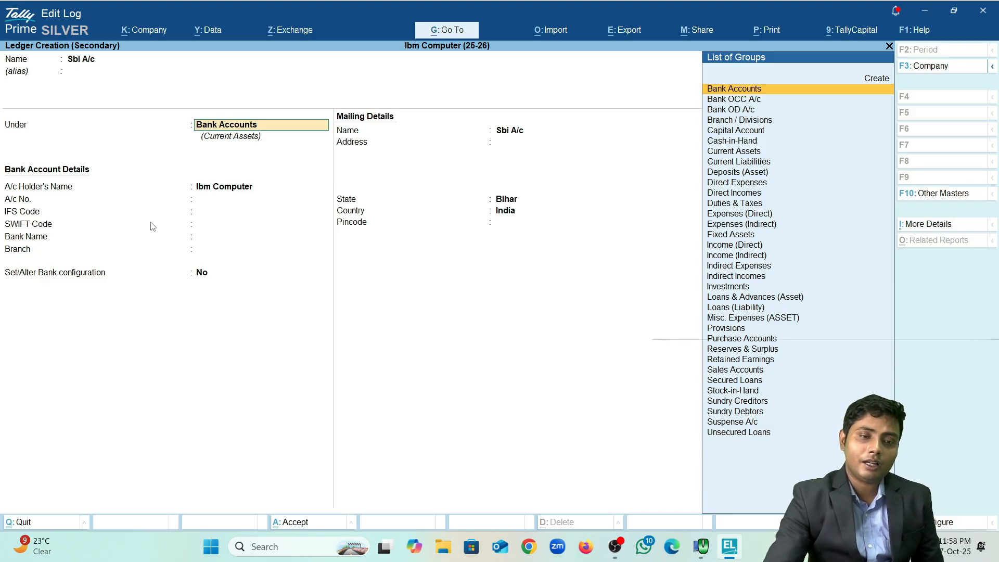
{"action": "key", "text": "Return"}
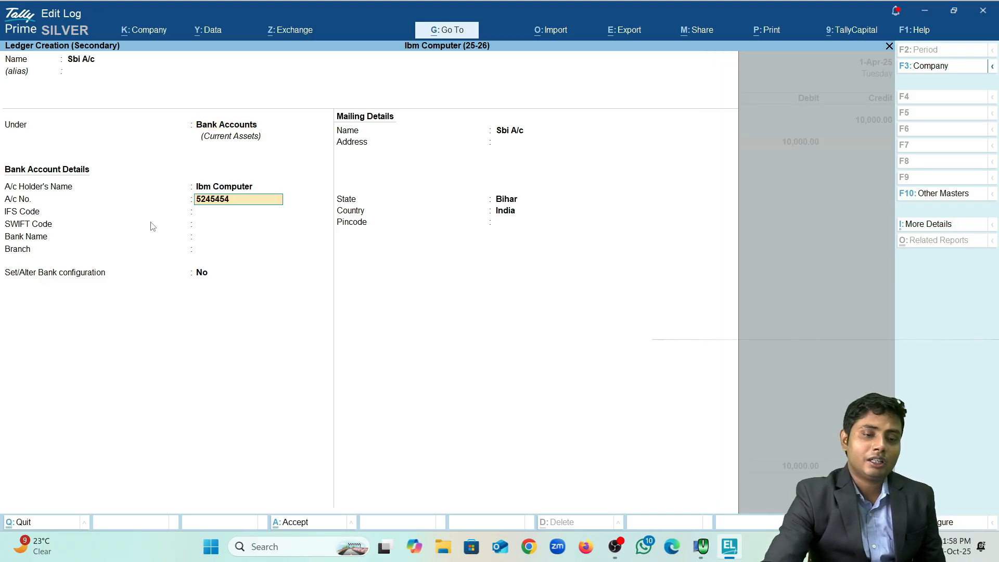
{"action": "key", "text": "Return"}
{"action": "key", "text": "Return"}
{"action": "key", "text": "Return"}
{"action": "key", "text": "Return"}
{"action": "key", "text": "Return"}
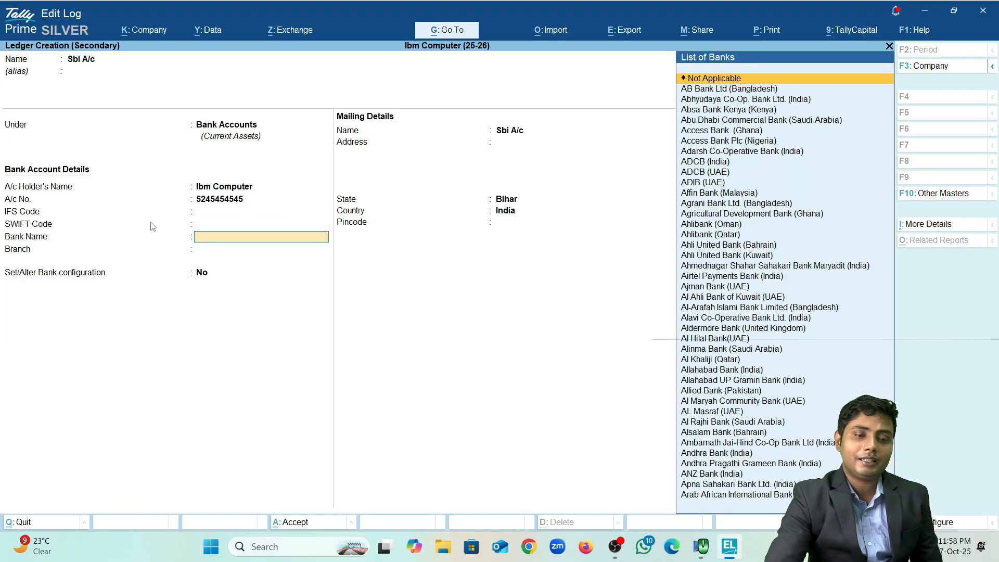
{"action": "key", "text": "Return"}
{"action": "key", "text": "Return"}
{"action": "key", "text": "Return"}
{"action": "key", "text": "Return"}
{"action": "key", "text": "Return"}
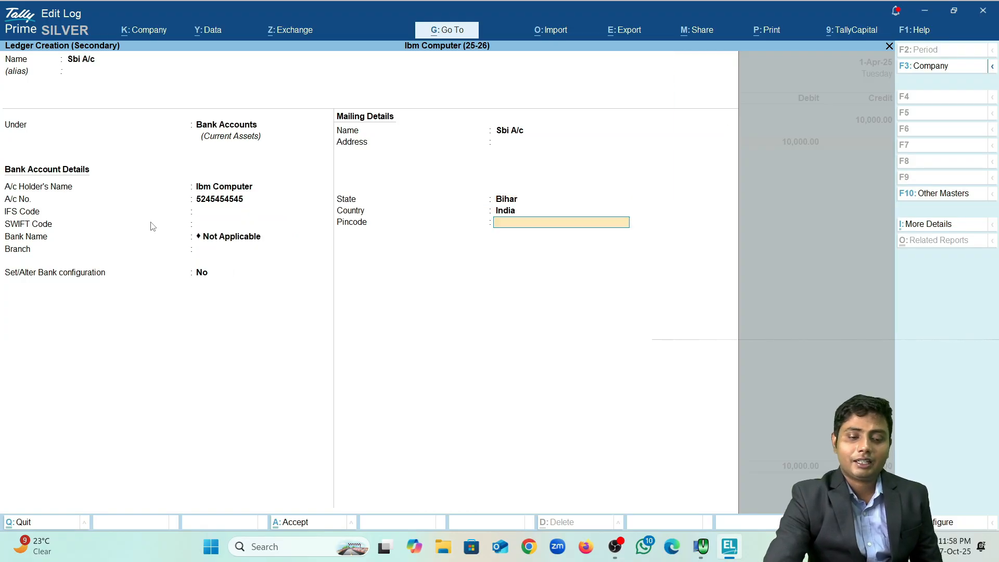
{"action": "key", "text": "Return"}
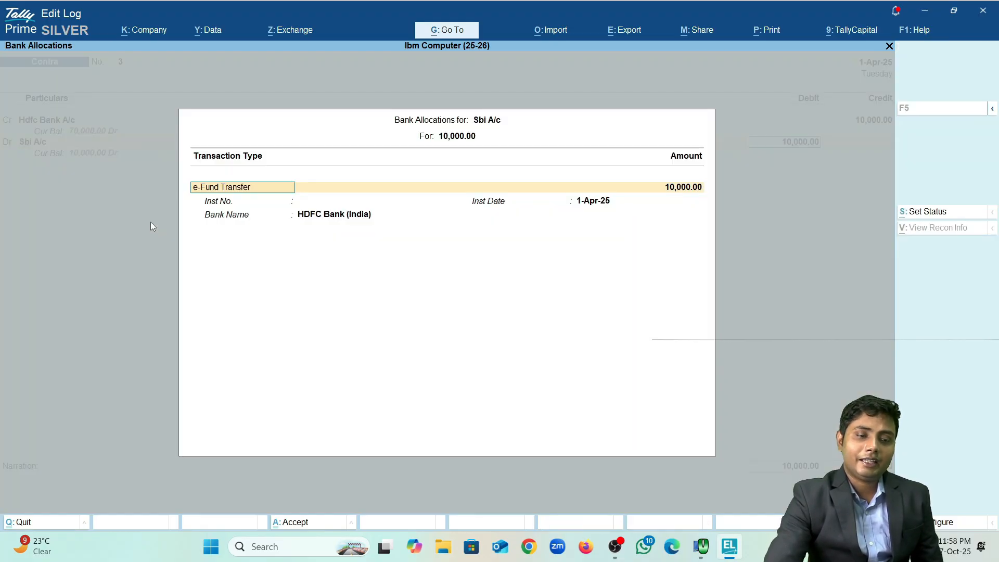
{"action": "key", "text": "Return"}
{"action": "key", "text": "Return"}
{"action": "key", "text": "Return"}
{"action": "key", "text": "Return"}
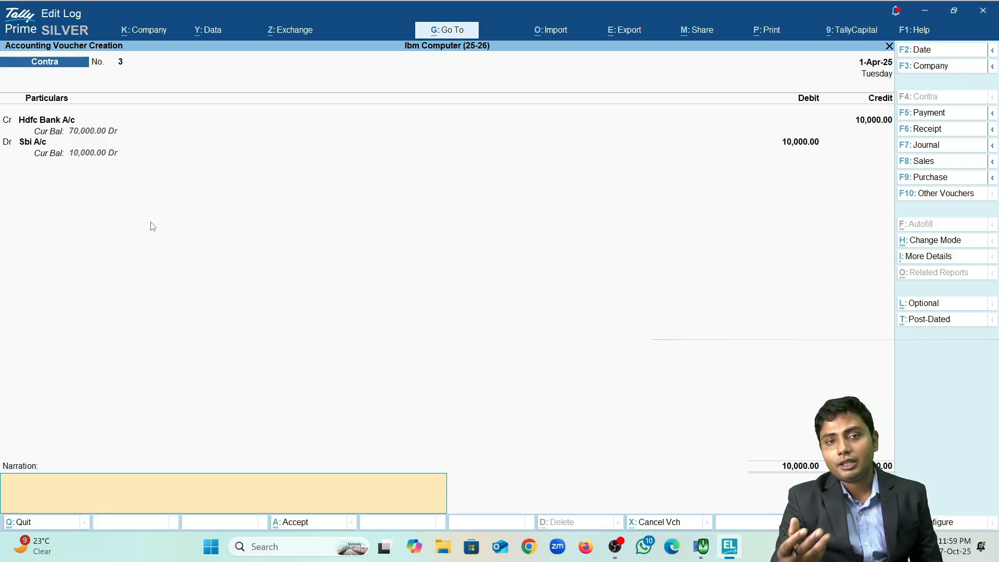
Step: Save Contra voucher 3 and begin Contra voucher 4
{"action": "key", "text": "Return"}
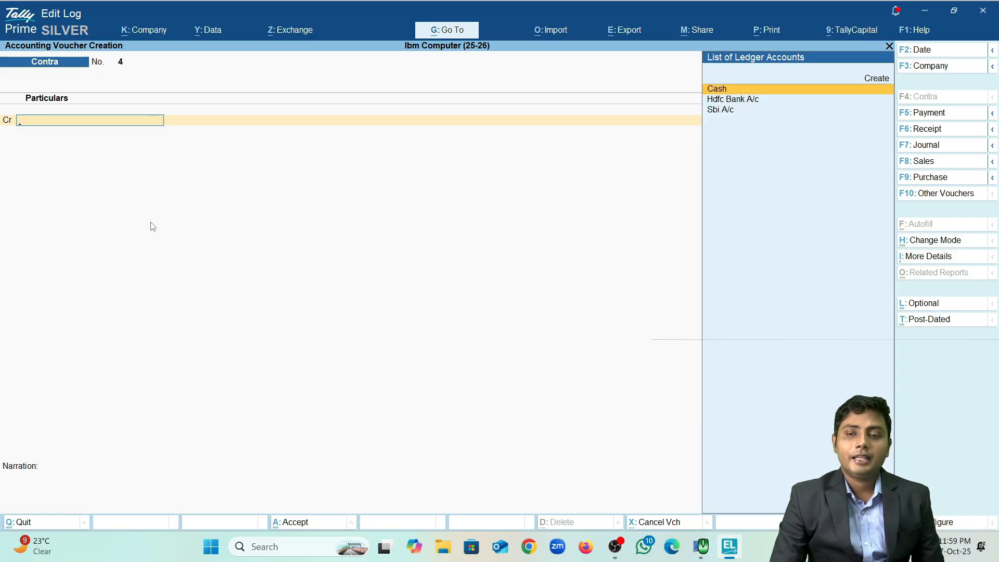
{"action": "key", "text": "Down"}
{"action": "key", "text": "Up"}
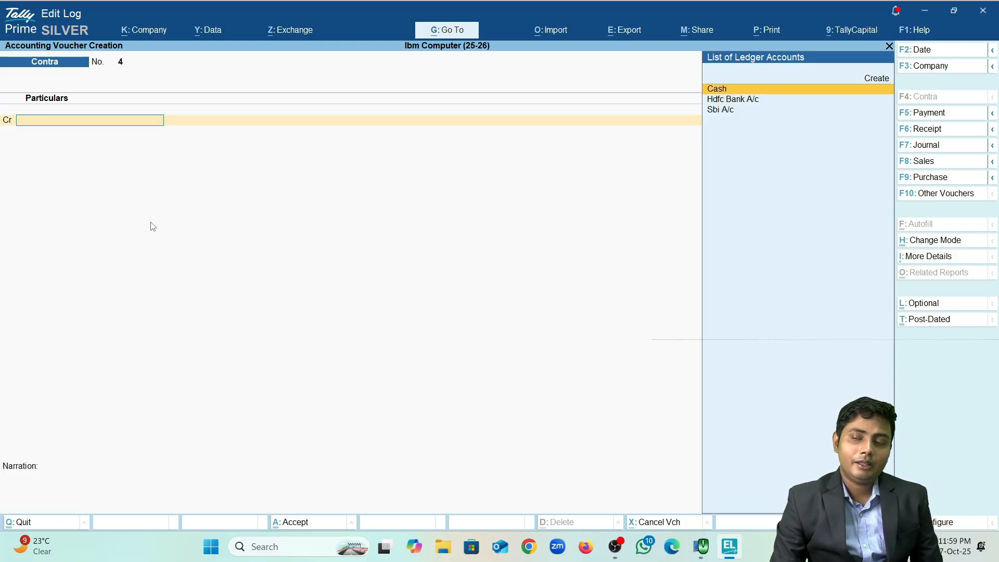
Step: Create a 'Petty Cash' ledger under Cash-in-Hand from the credit line
{"action": "key", "text": "Up"}
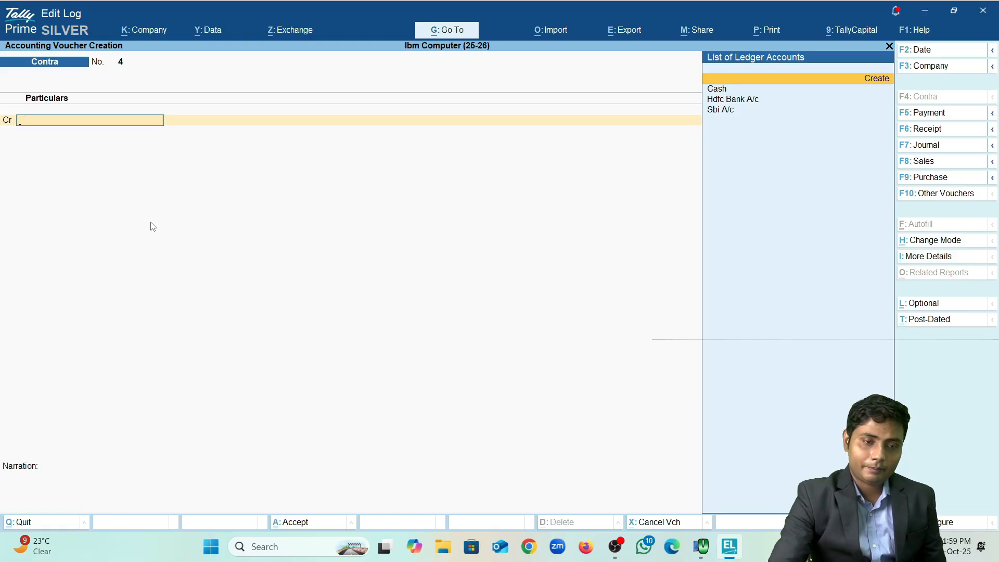
{"action": "key", "text": "Return"}
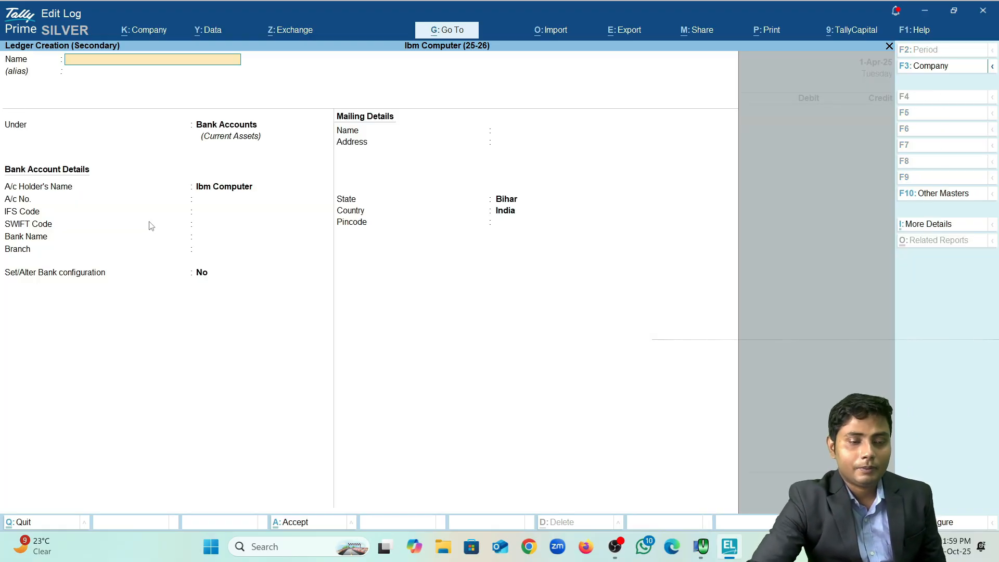
{"action": "type", "text": "Petty"}
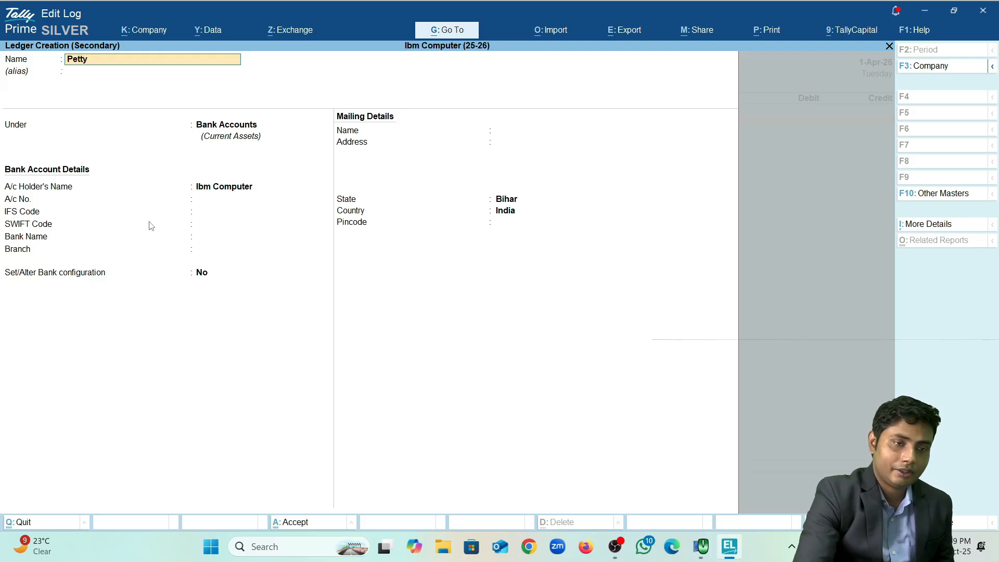
{"action": "type", "text": " Cash"}
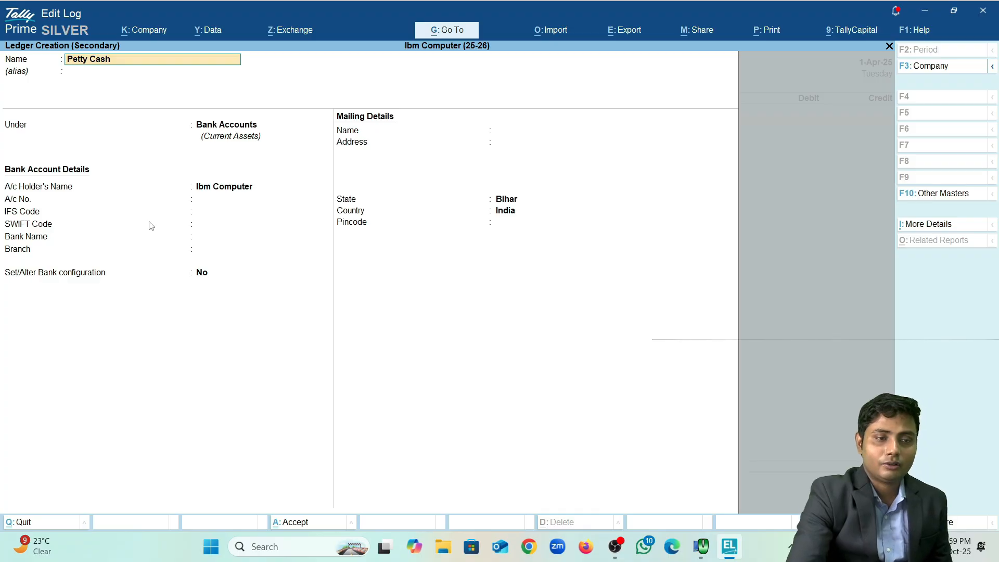
{"action": "key", "text": "Return"}
{"action": "type", "text": "Cas"}
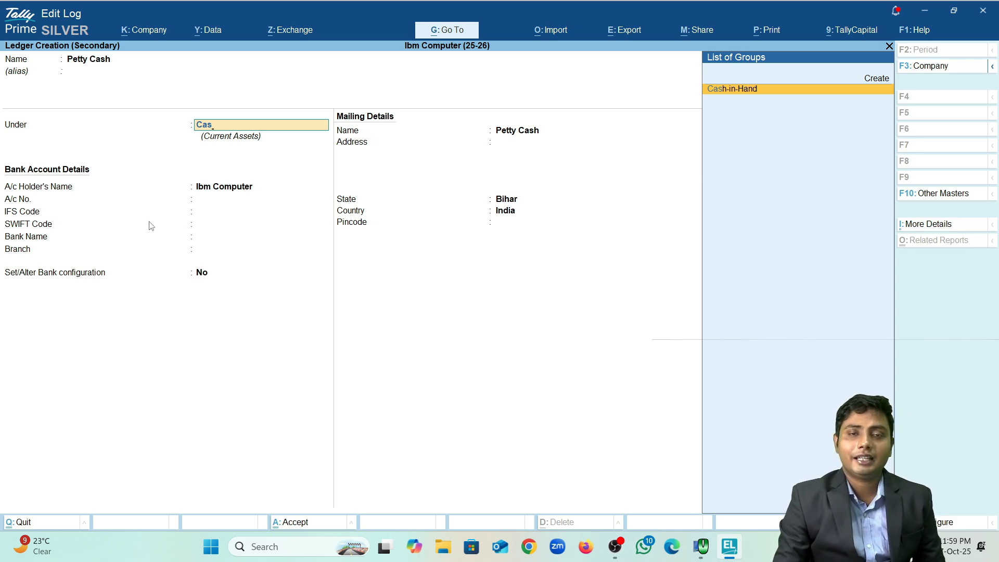
{"action": "key", "text": "Return"}
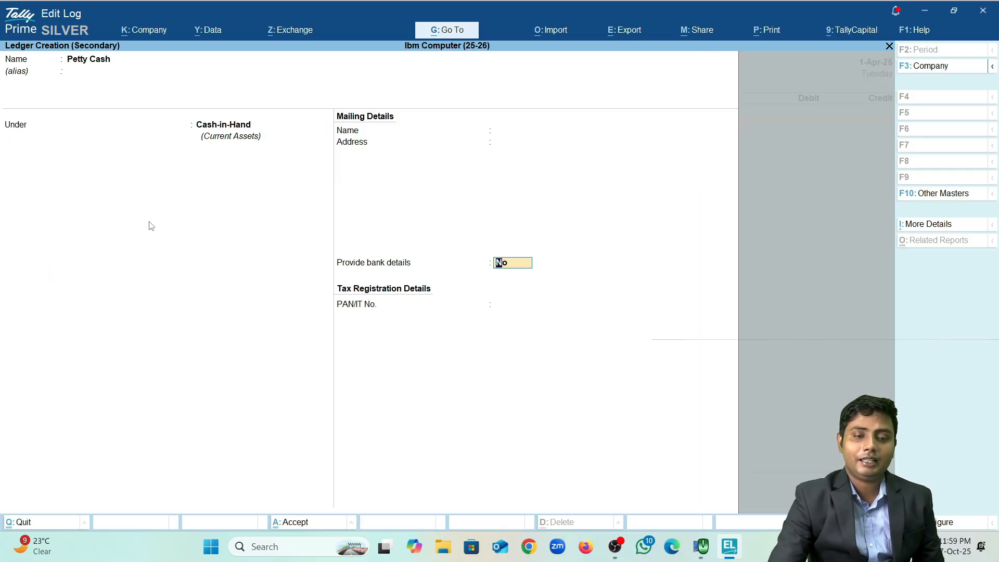
{"action": "key", "text": "Return"}
{"action": "key", "text": "Return"}
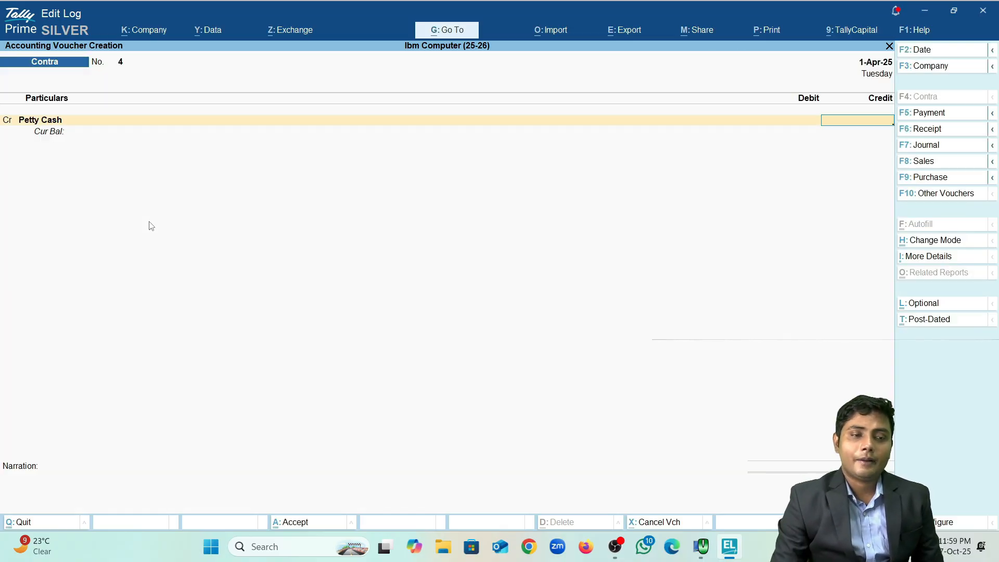
Step: Change the credit ledger to Cash with an amount of 10,000
{"action": "key", "text": "BackSpace"}
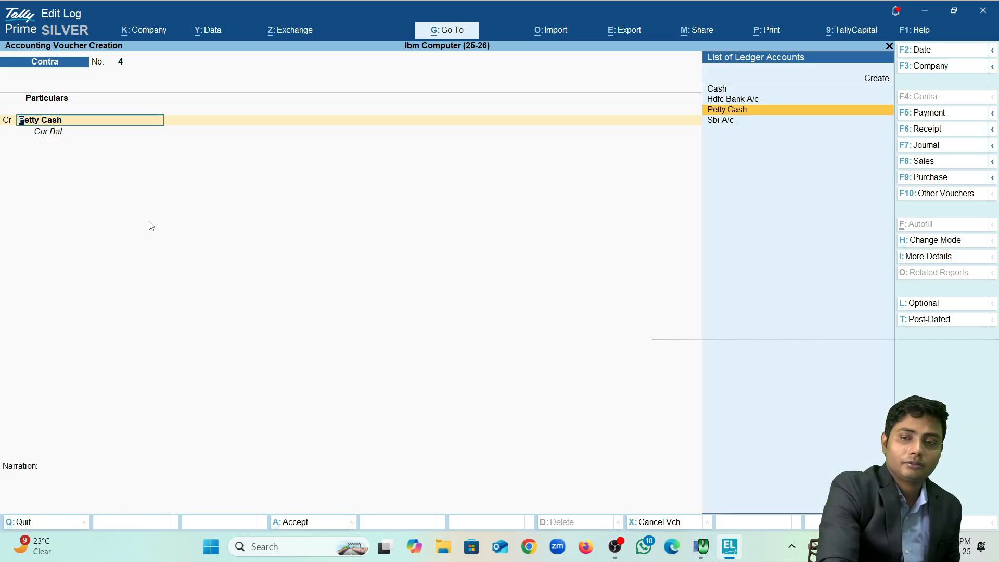
{"action": "key", "text": "Up"}
{"action": "key", "text": "Up"}
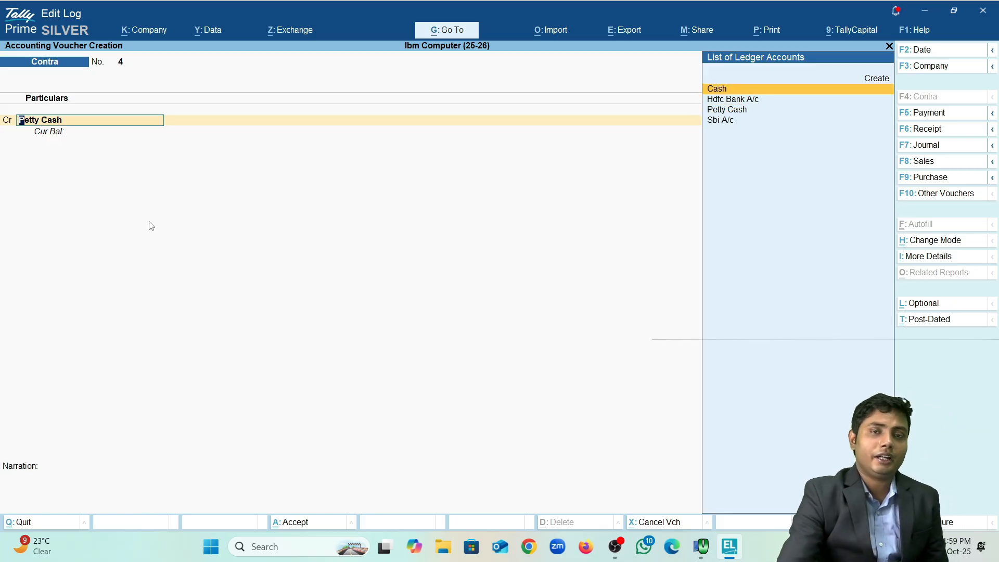
{"action": "key", "text": "BackSpace"}
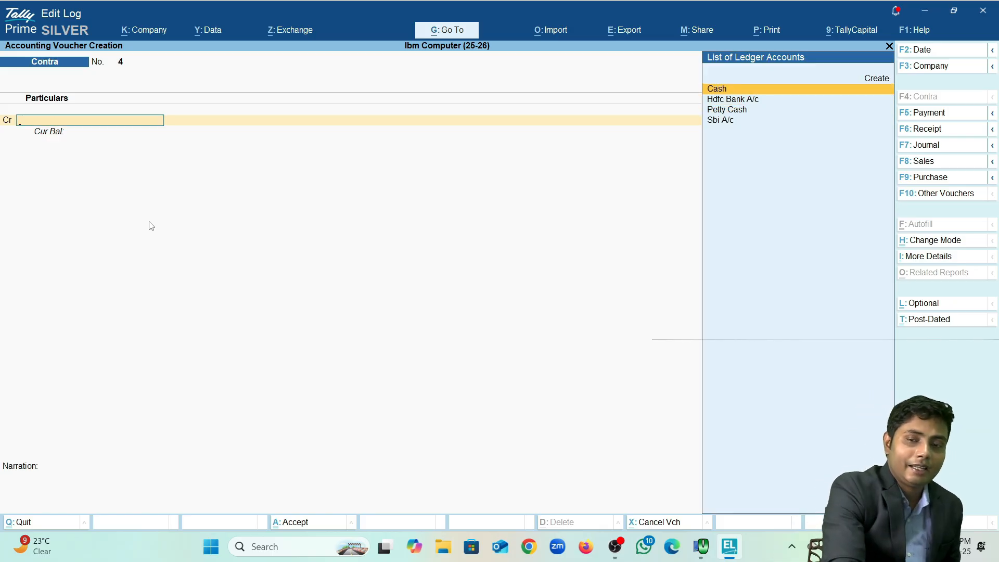
{"action": "key", "text": "Escape"}
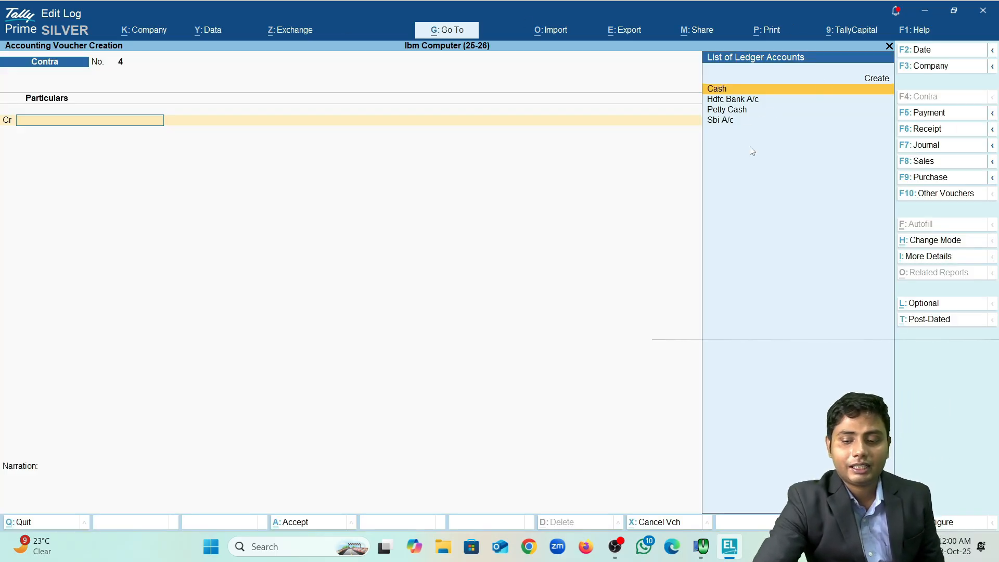
{"action": "key", "text": "Return"}
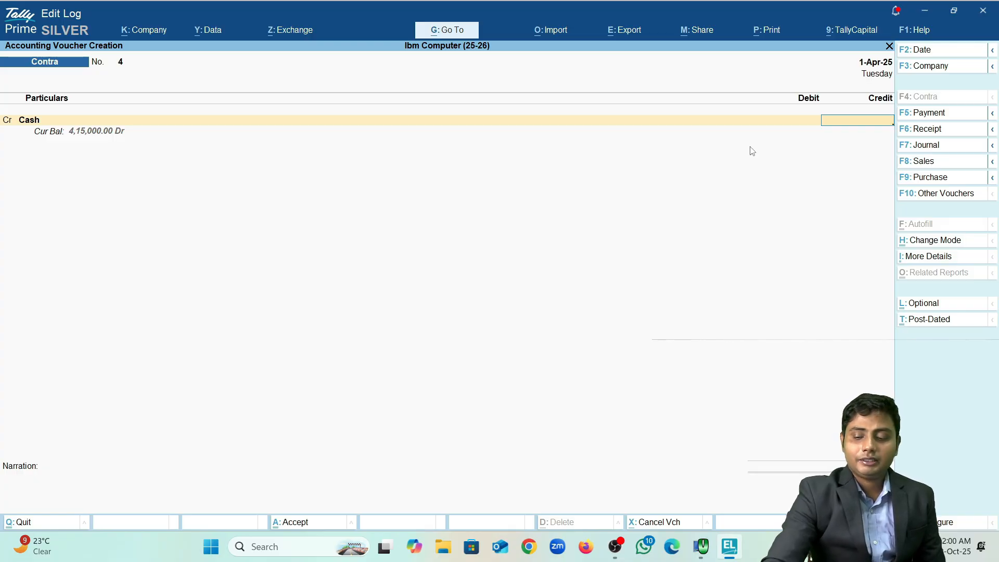
{"action": "type", "text": "10000"}
{"action": "key", "text": "Return"}
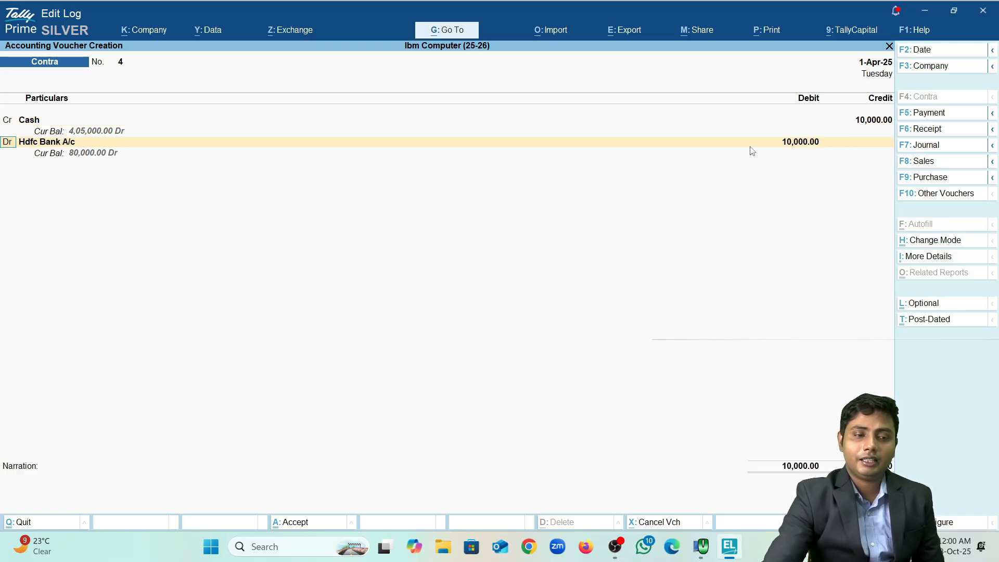
Step: Debit Petty Cash 10,000 and save Contra voucher 4
{"action": "key", "text": "Return"}
{"action": "key", "text": "Down"}
{"action": "key", "text": "Return"}
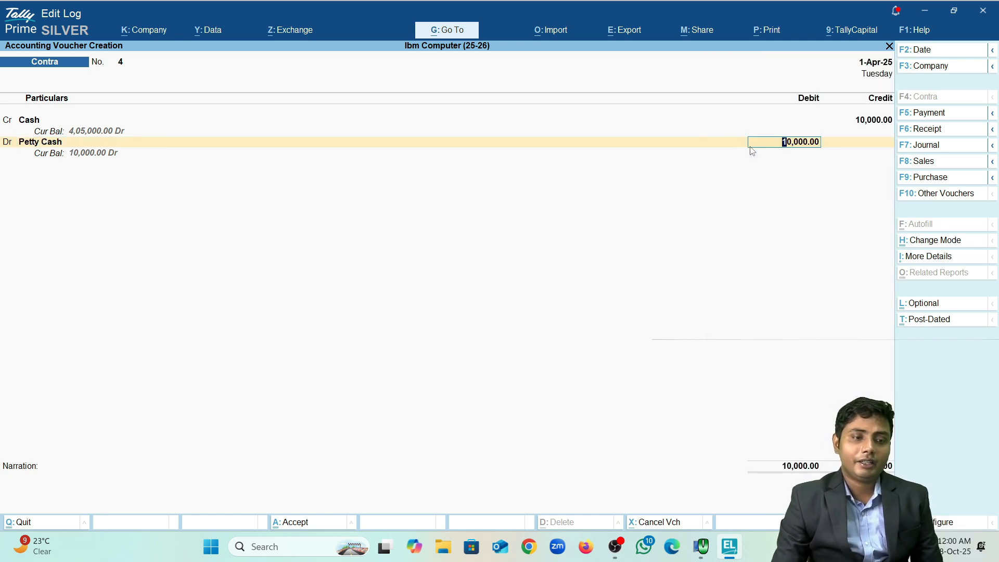
{"action": "key", "text": "Return"}
{"action": "key", "text": "Return"}
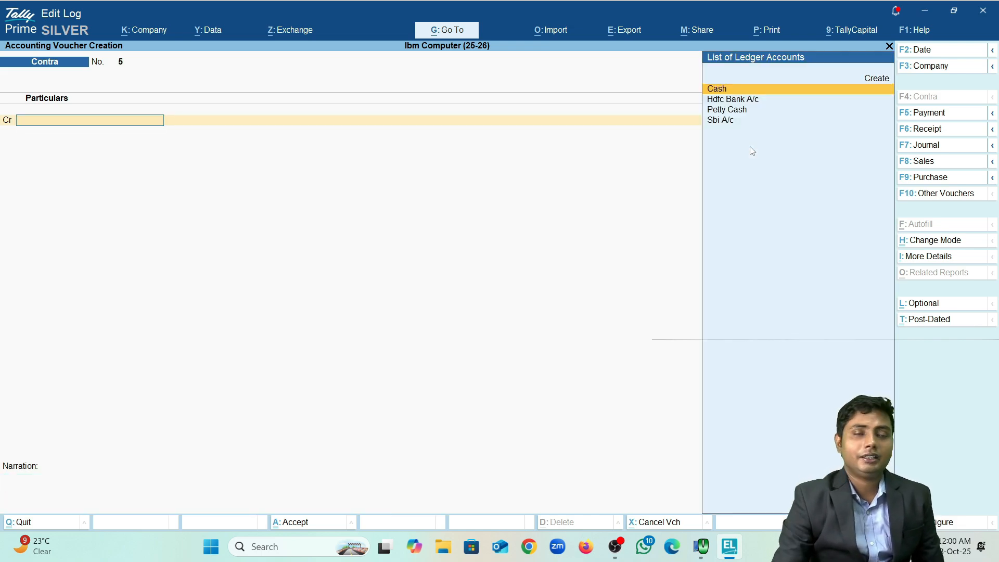